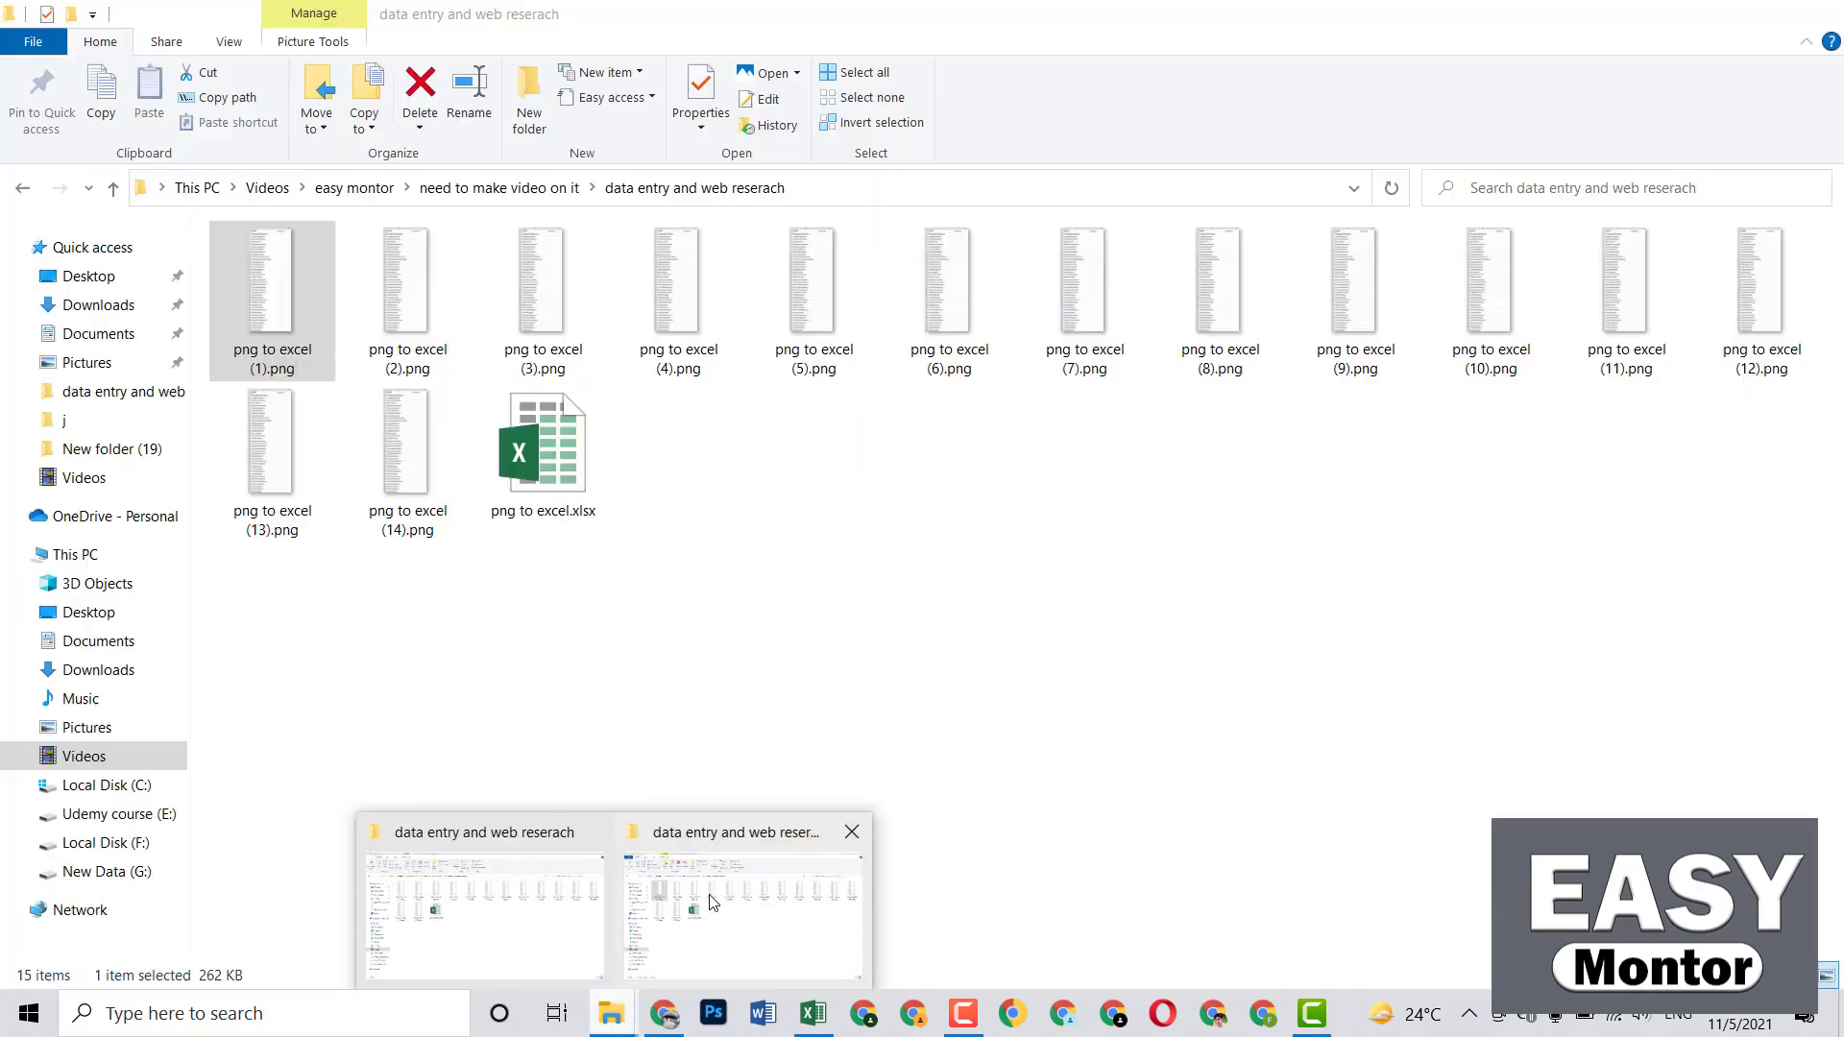
Bring the 'data entry and web reserach' project folder window to the front
left_click(730, 898)
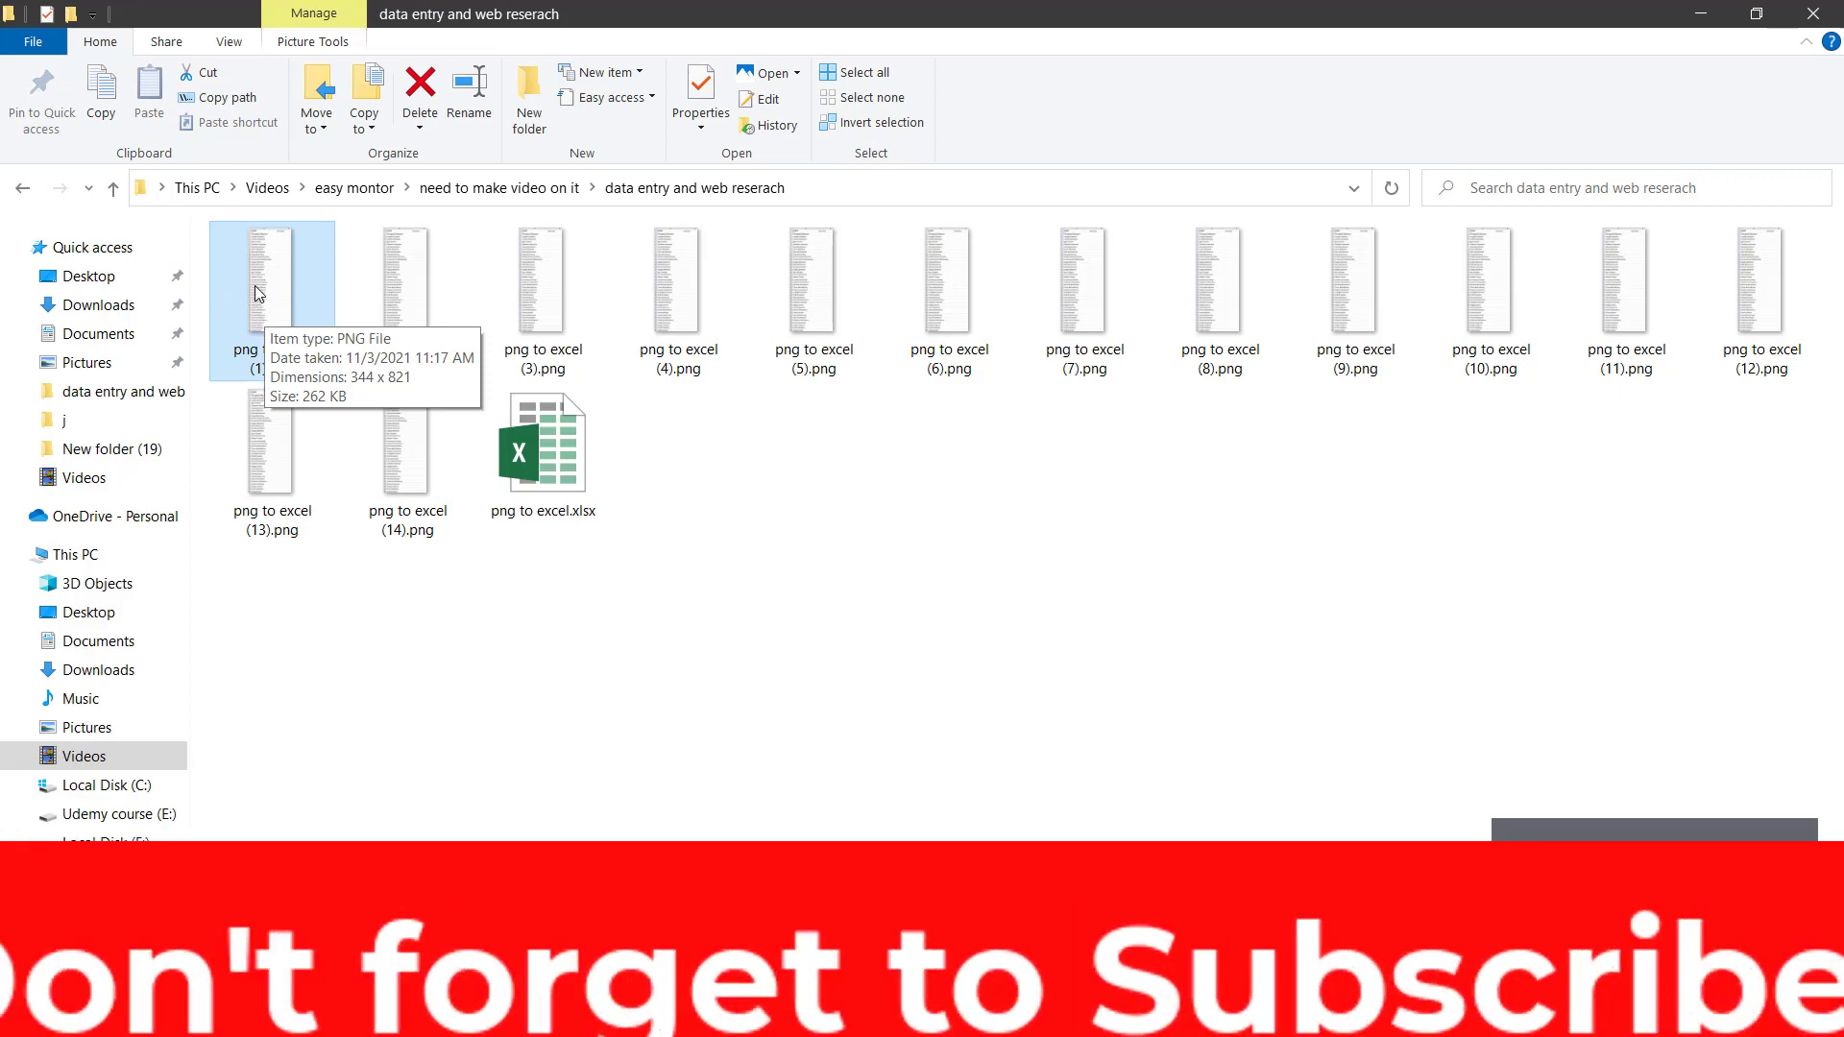
Switch between the folder and Excel, ending on 'png to excel.xlsx' with its empty Birthday column
left_click(812, 1013)
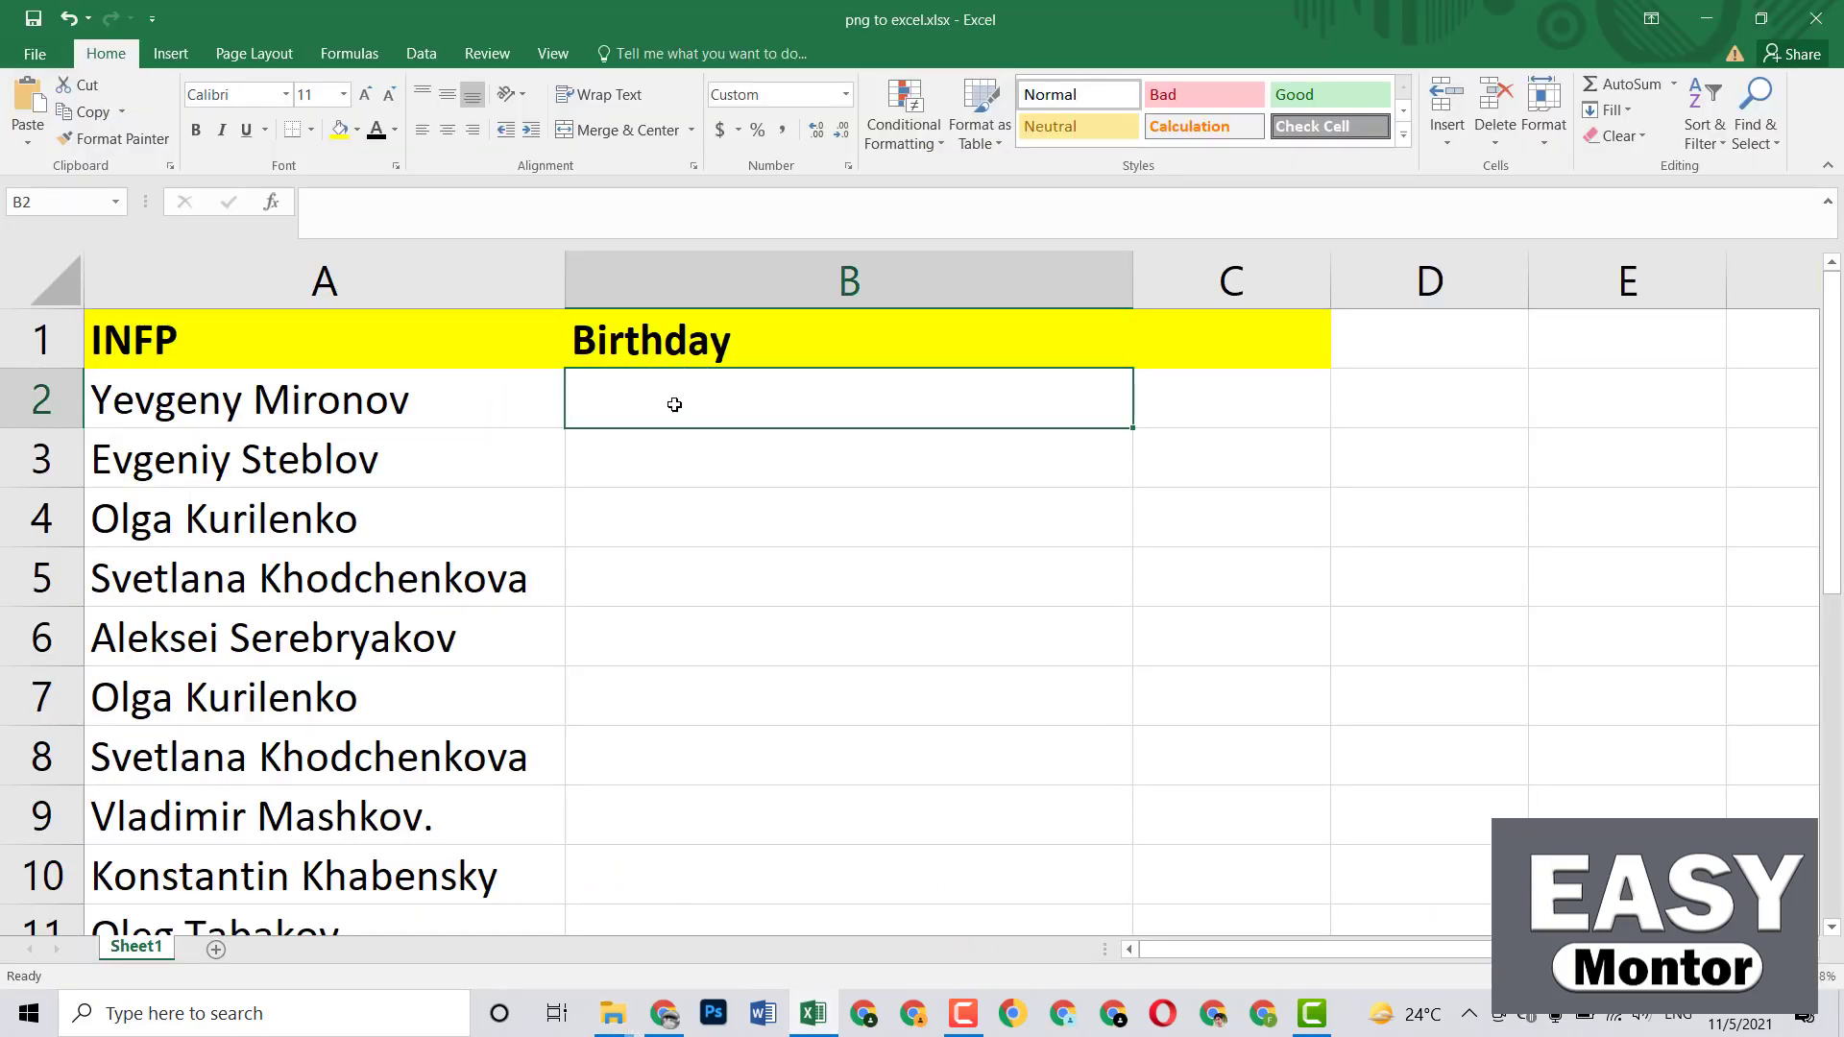
mouse_move(612, 1013)
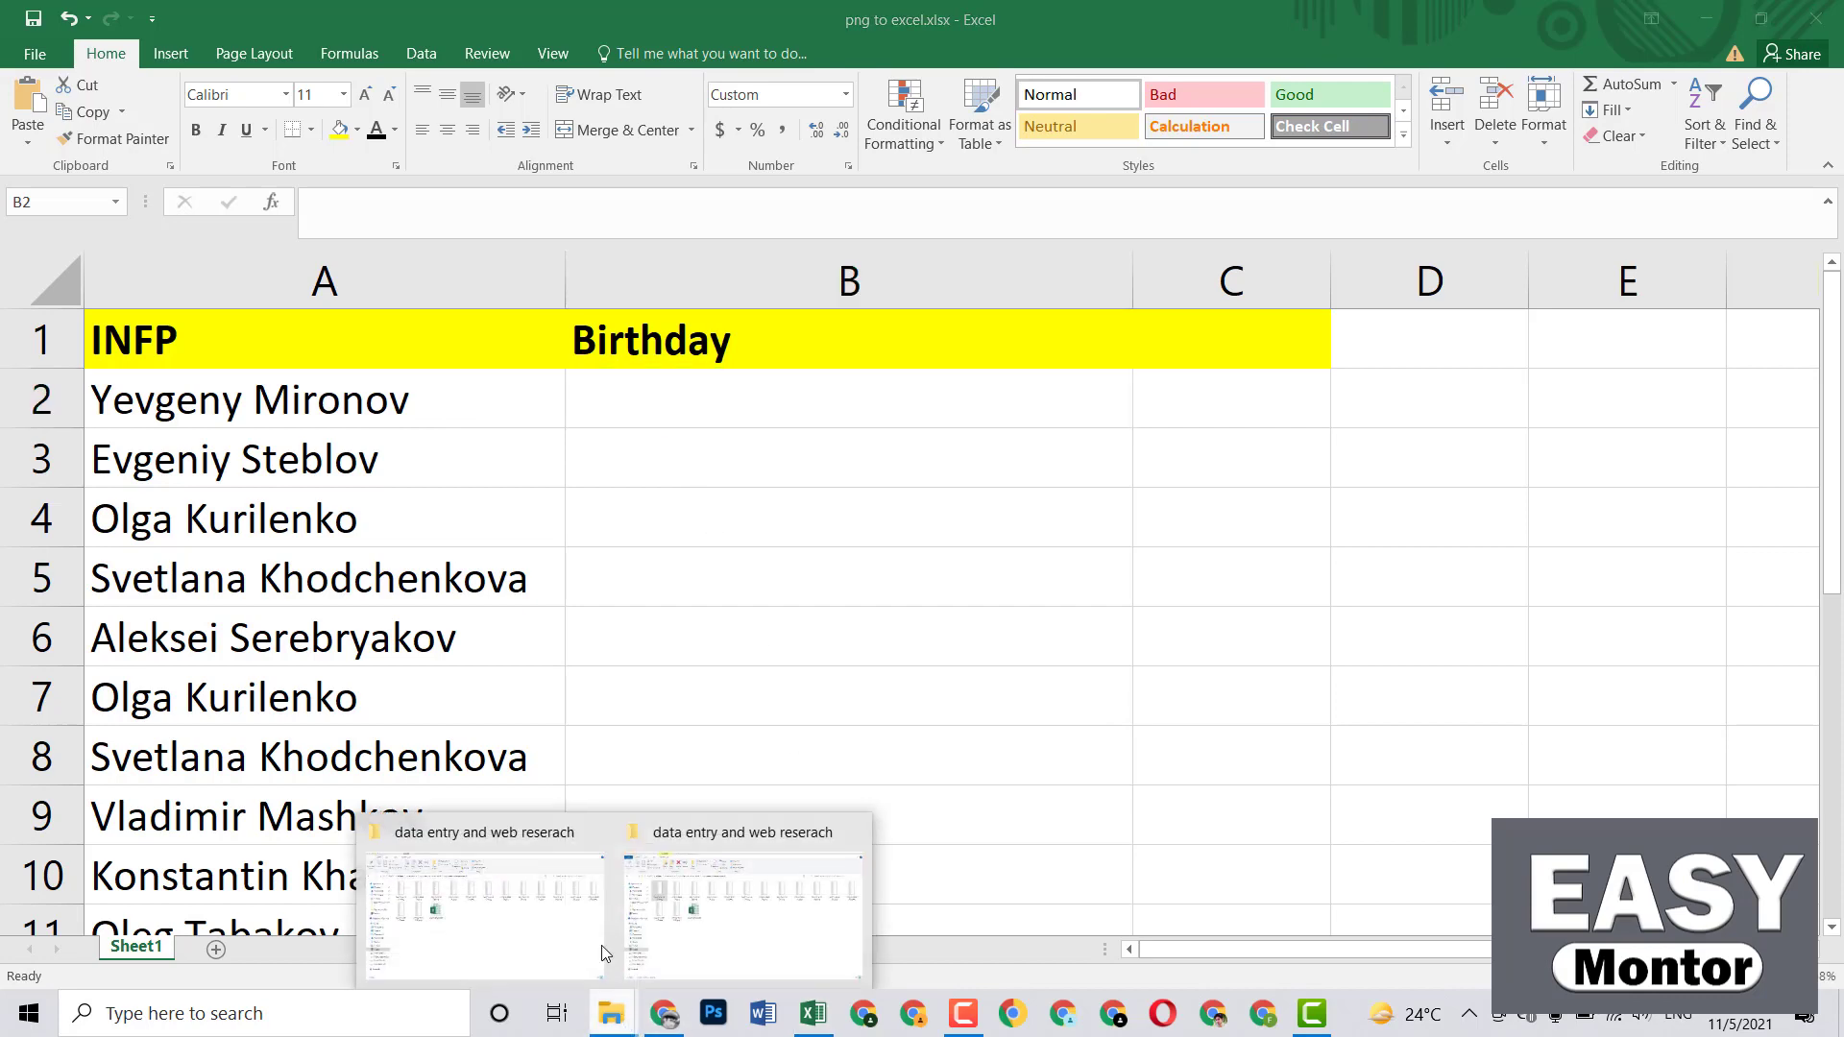
left_click(691, 908)
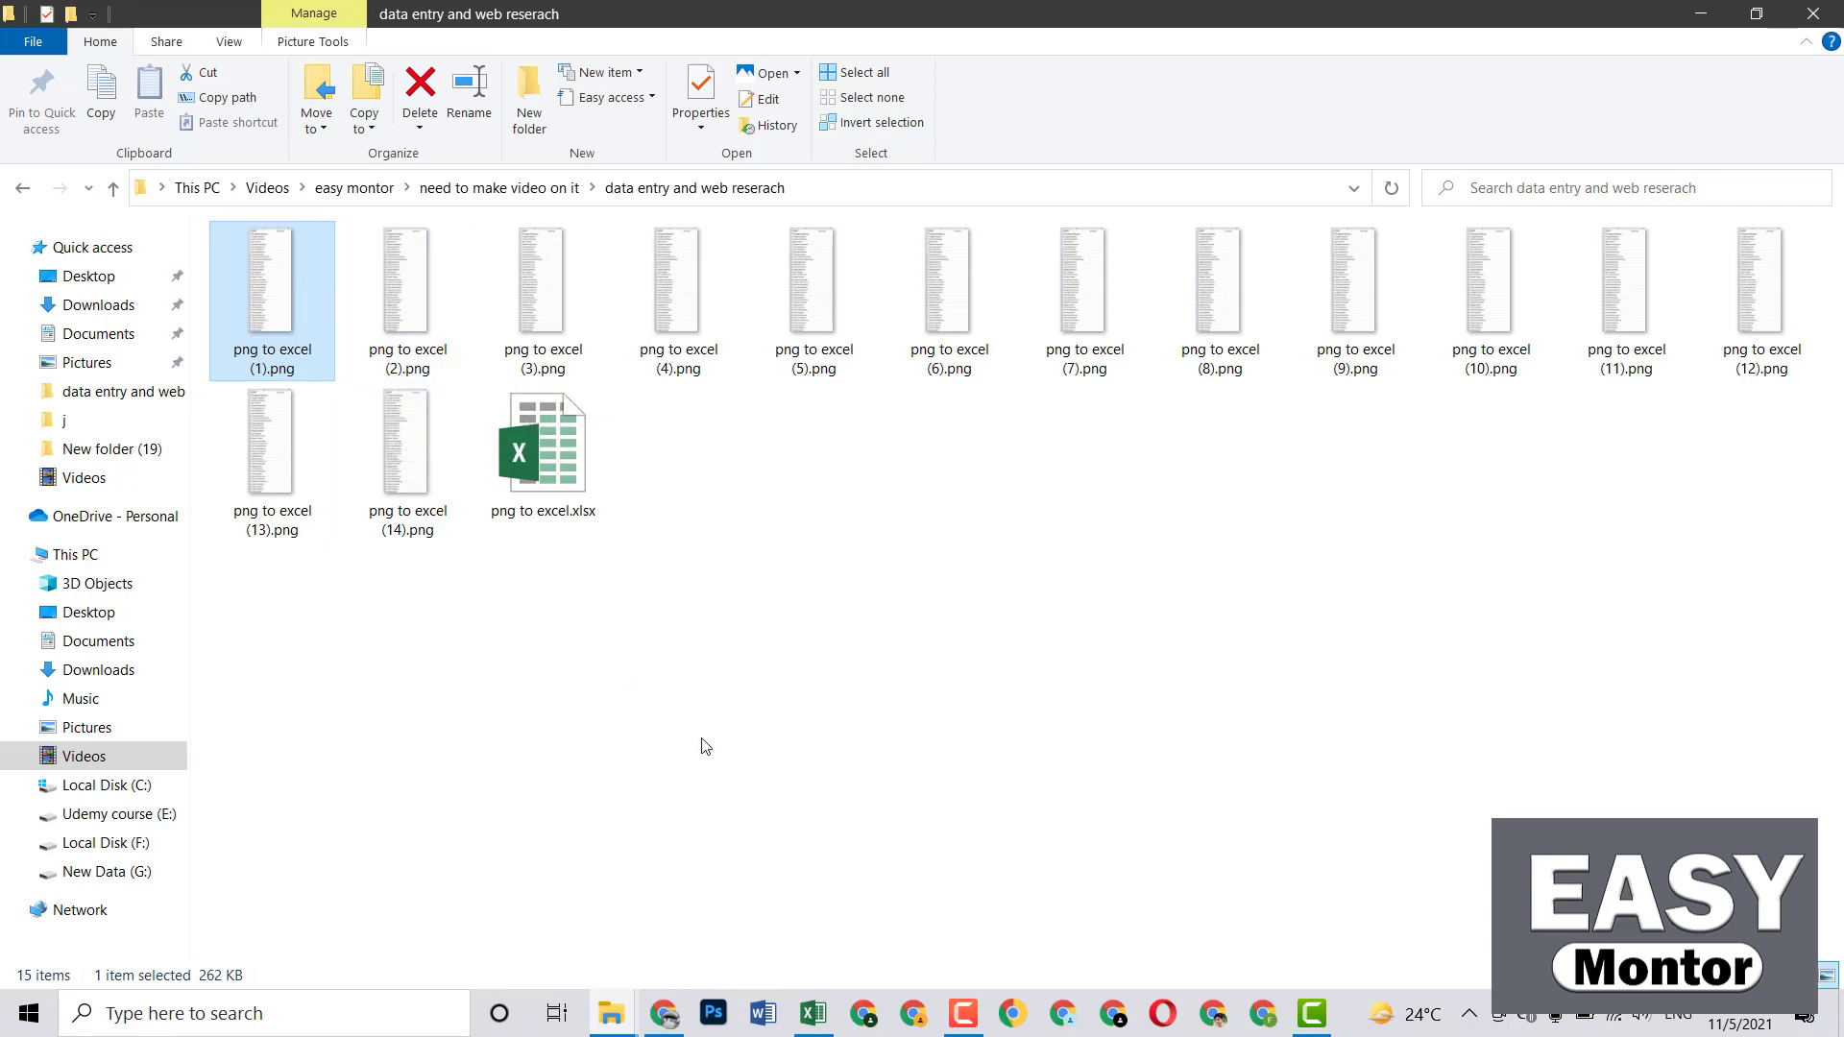
left_click(807, 1014)
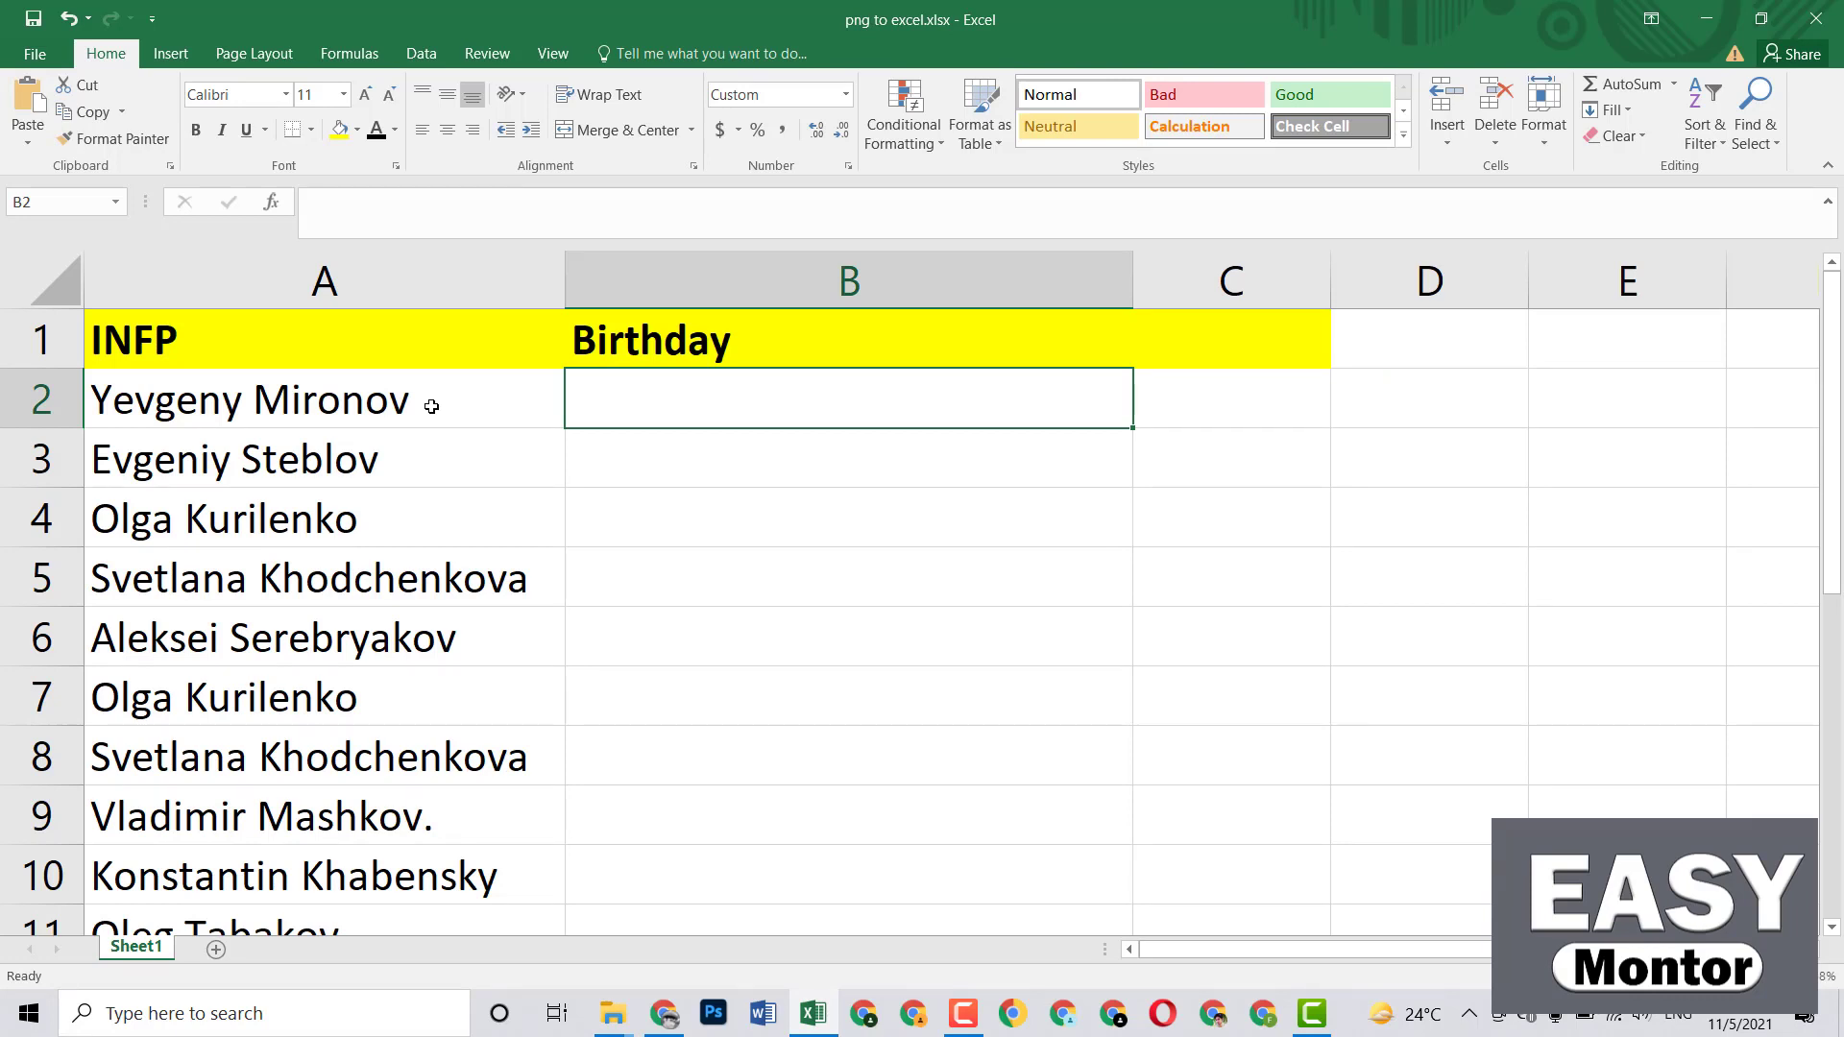
Copy the actor's name from A2 and search Google for it in a new tab
double_click(431, 406)
left_click_drag(429, 406, 77, 406)
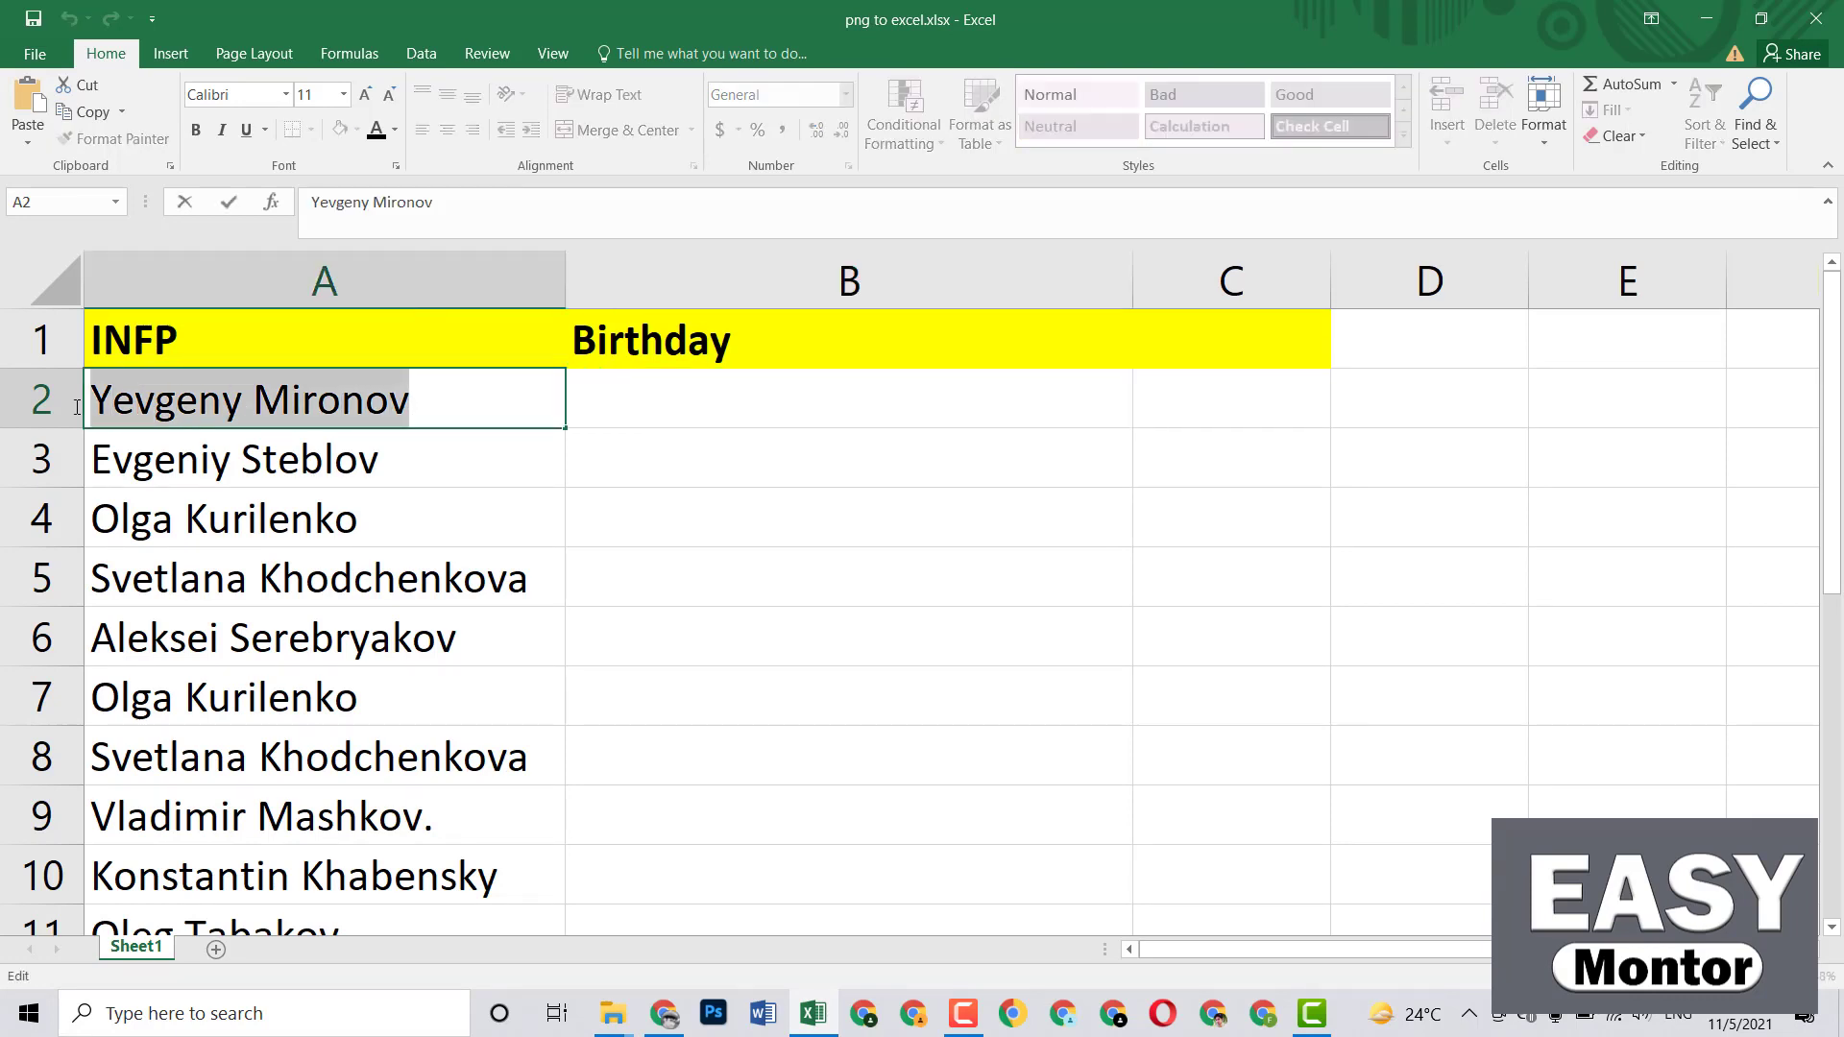
right_click(201, 406)
left_click(261, 459)
left_click(665, 1013)
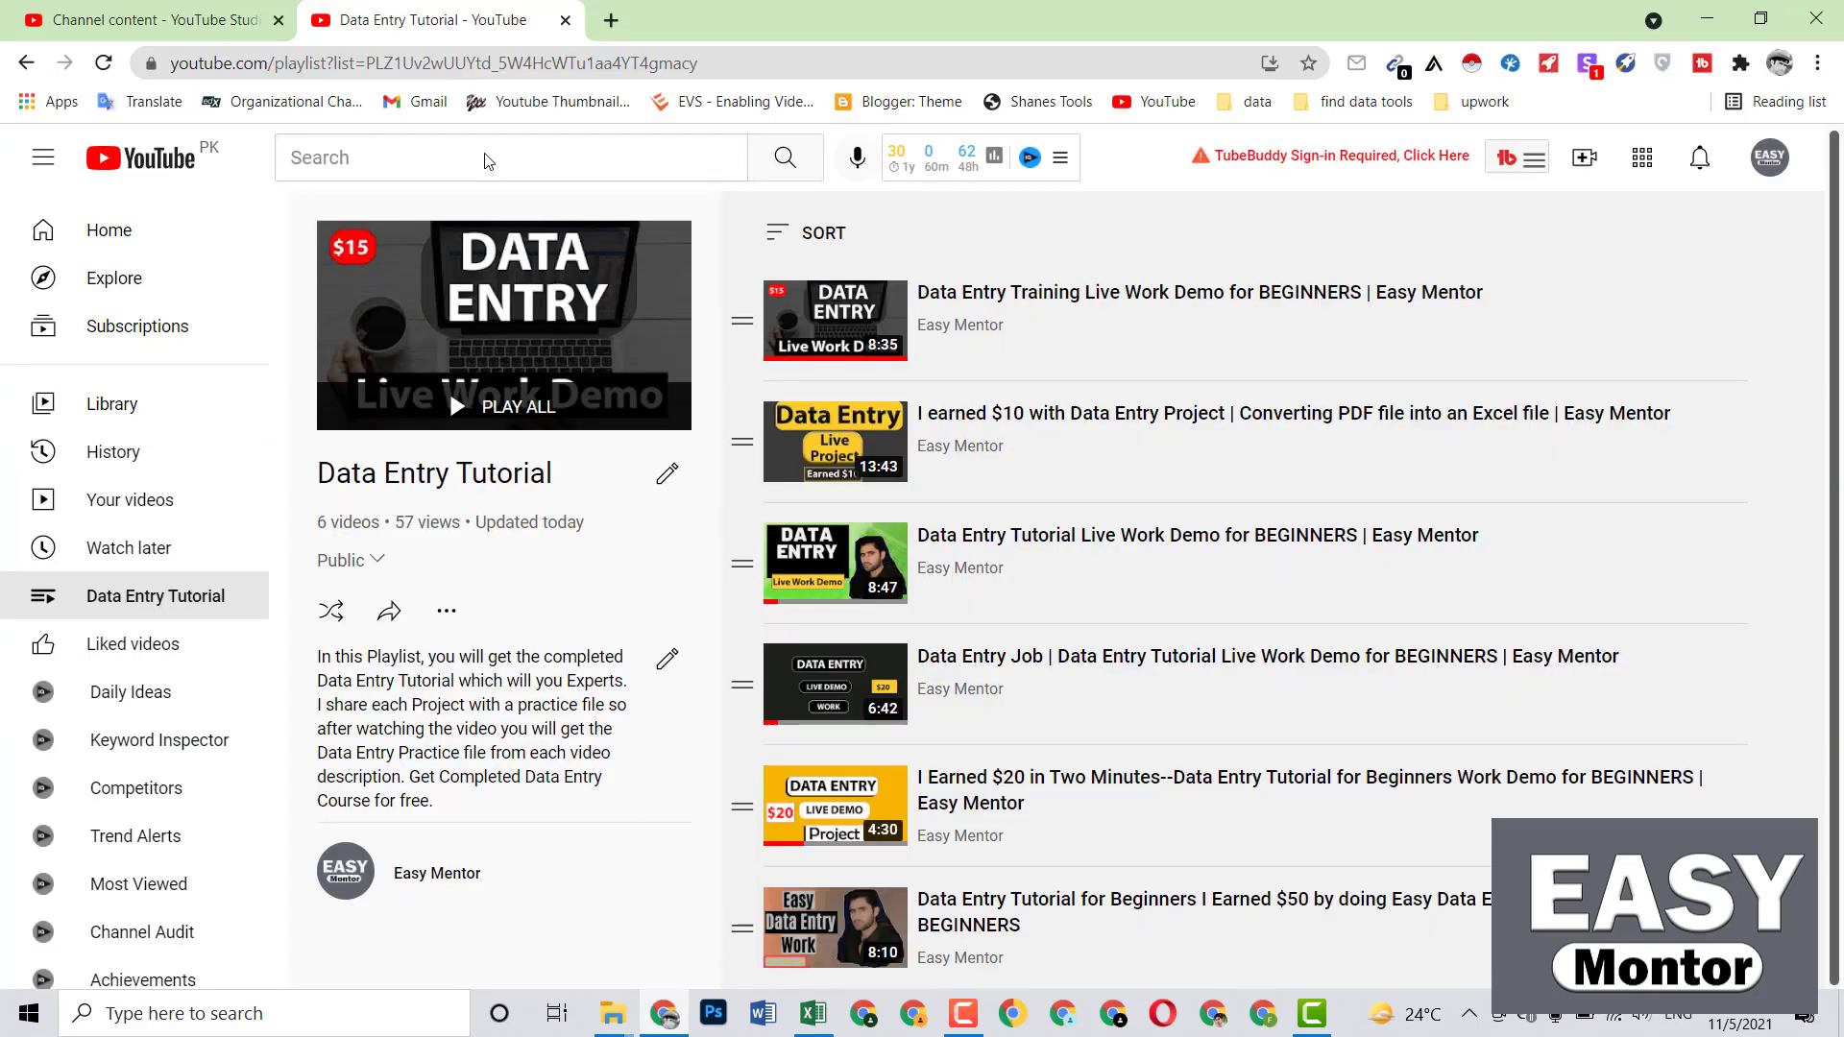
left_click(611, 21)
right_click(592, 64)
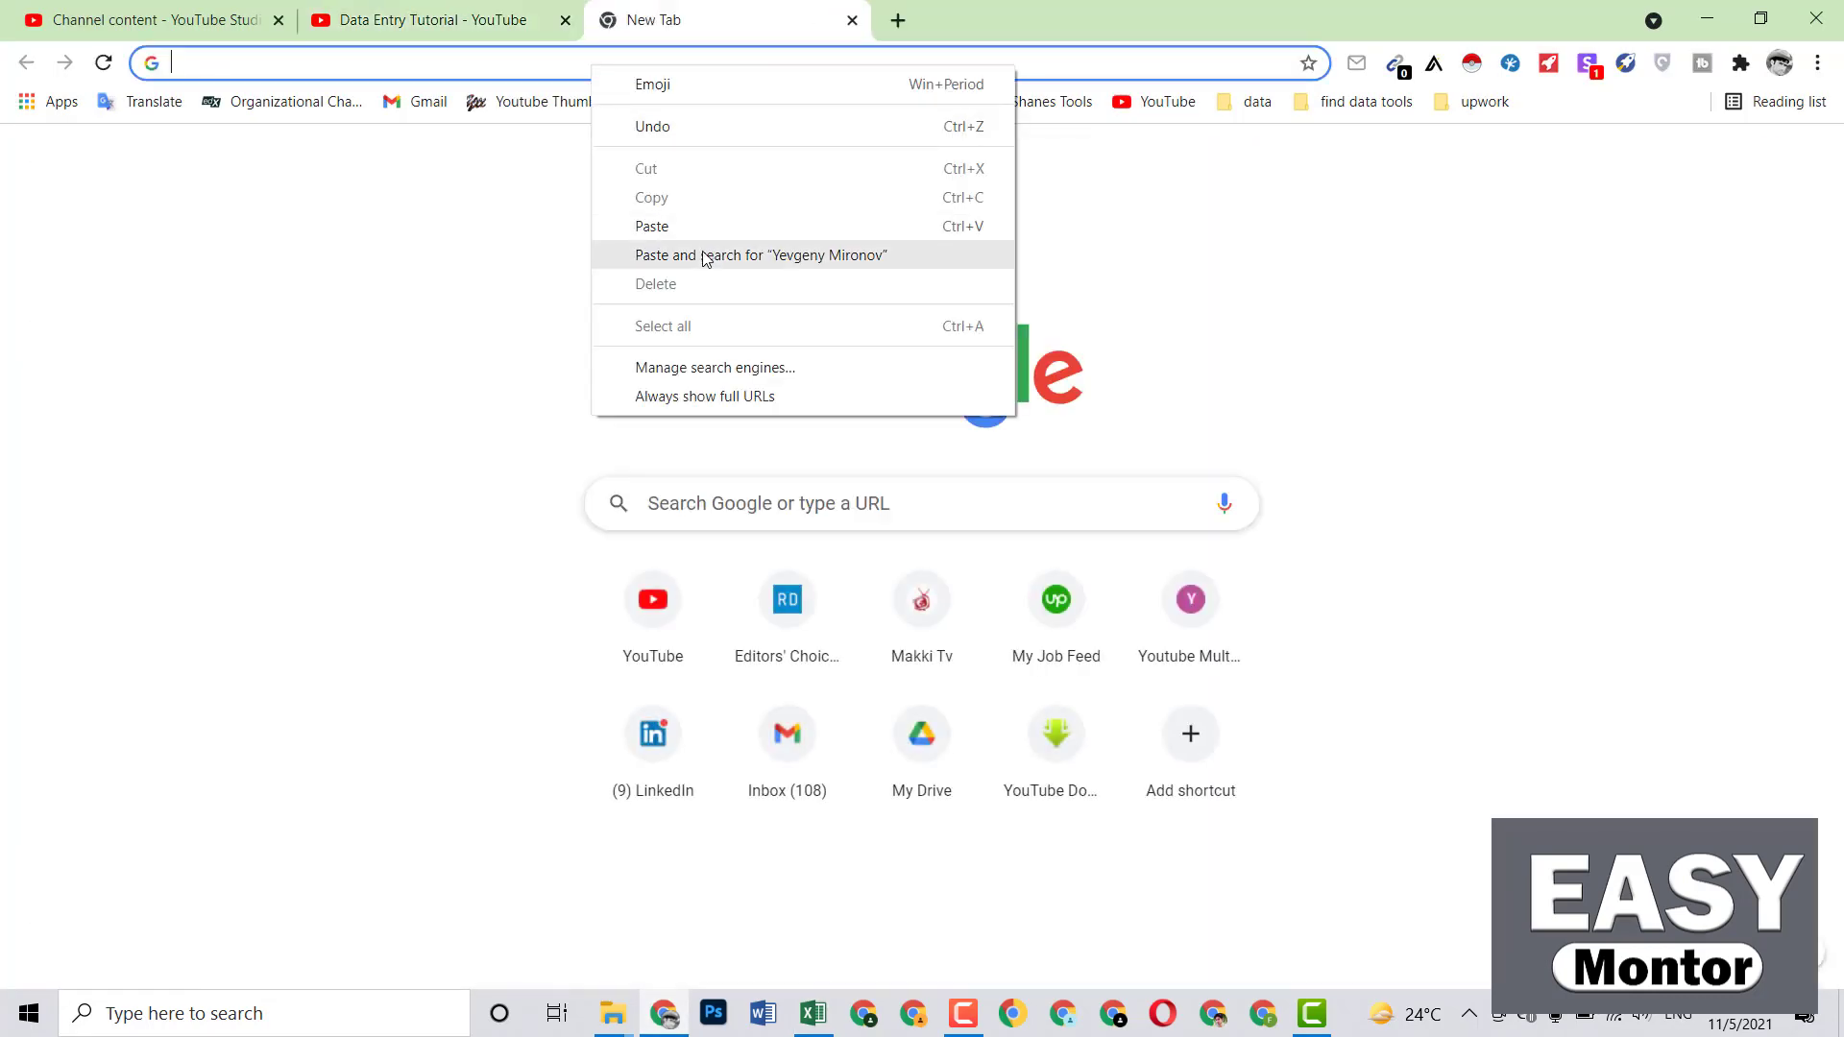
left_click(706, 255)
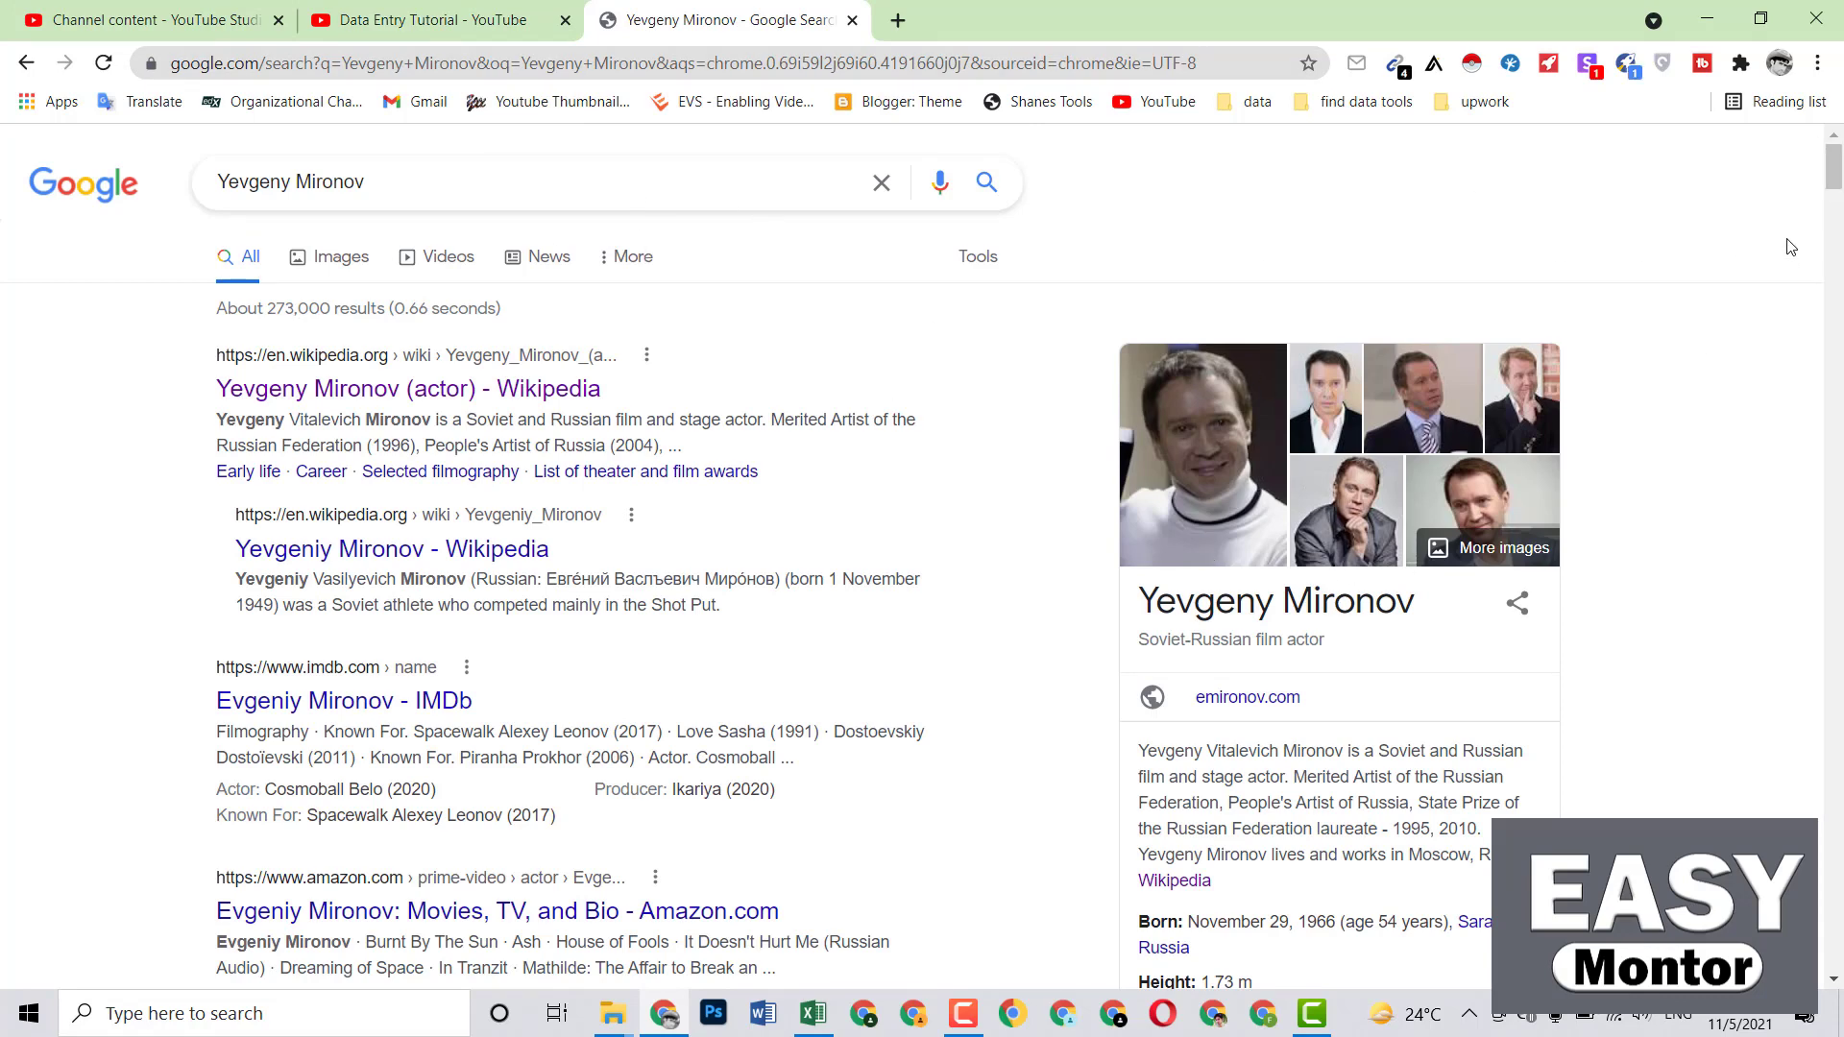
Copy Yevgeny Mironov's birth date, November 29, 1966, from the results and return to Excel
left_click_drag(1835, 168, 1835, 203)
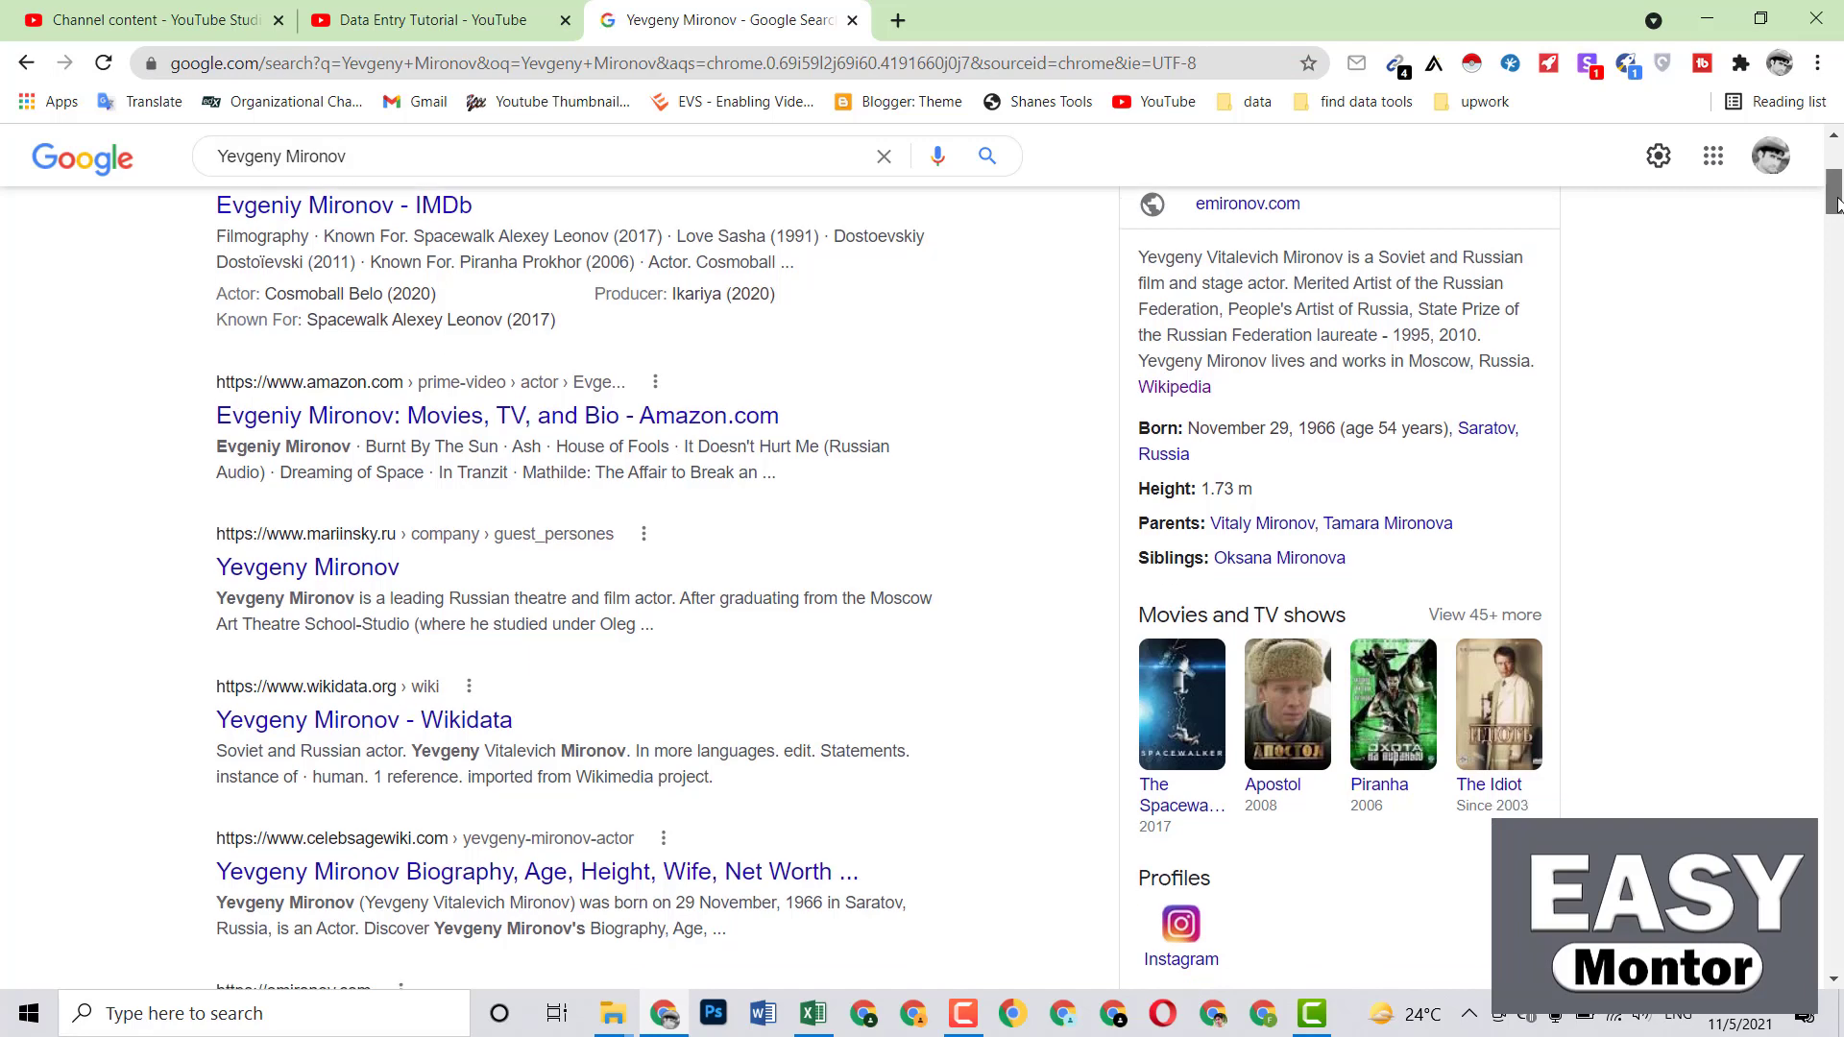
left_click_drag(1192, 429, 1341, 429)
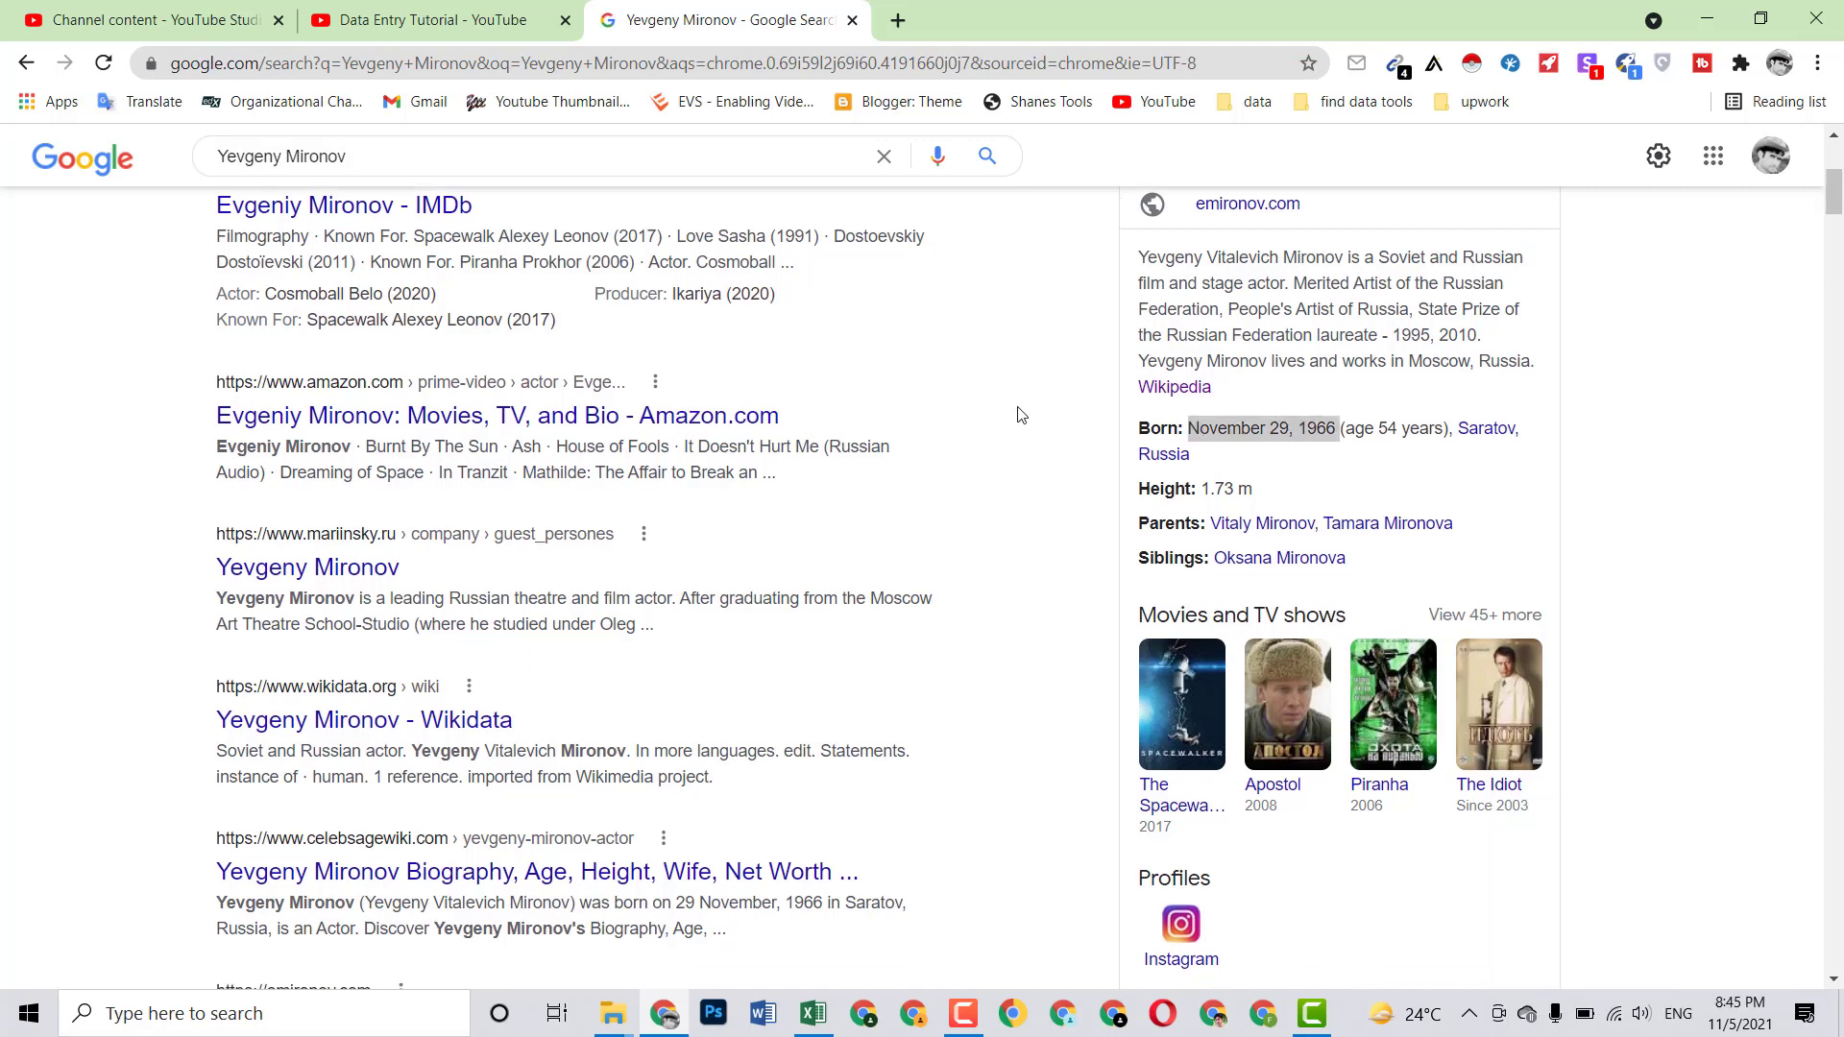
left_click(1169, 413)
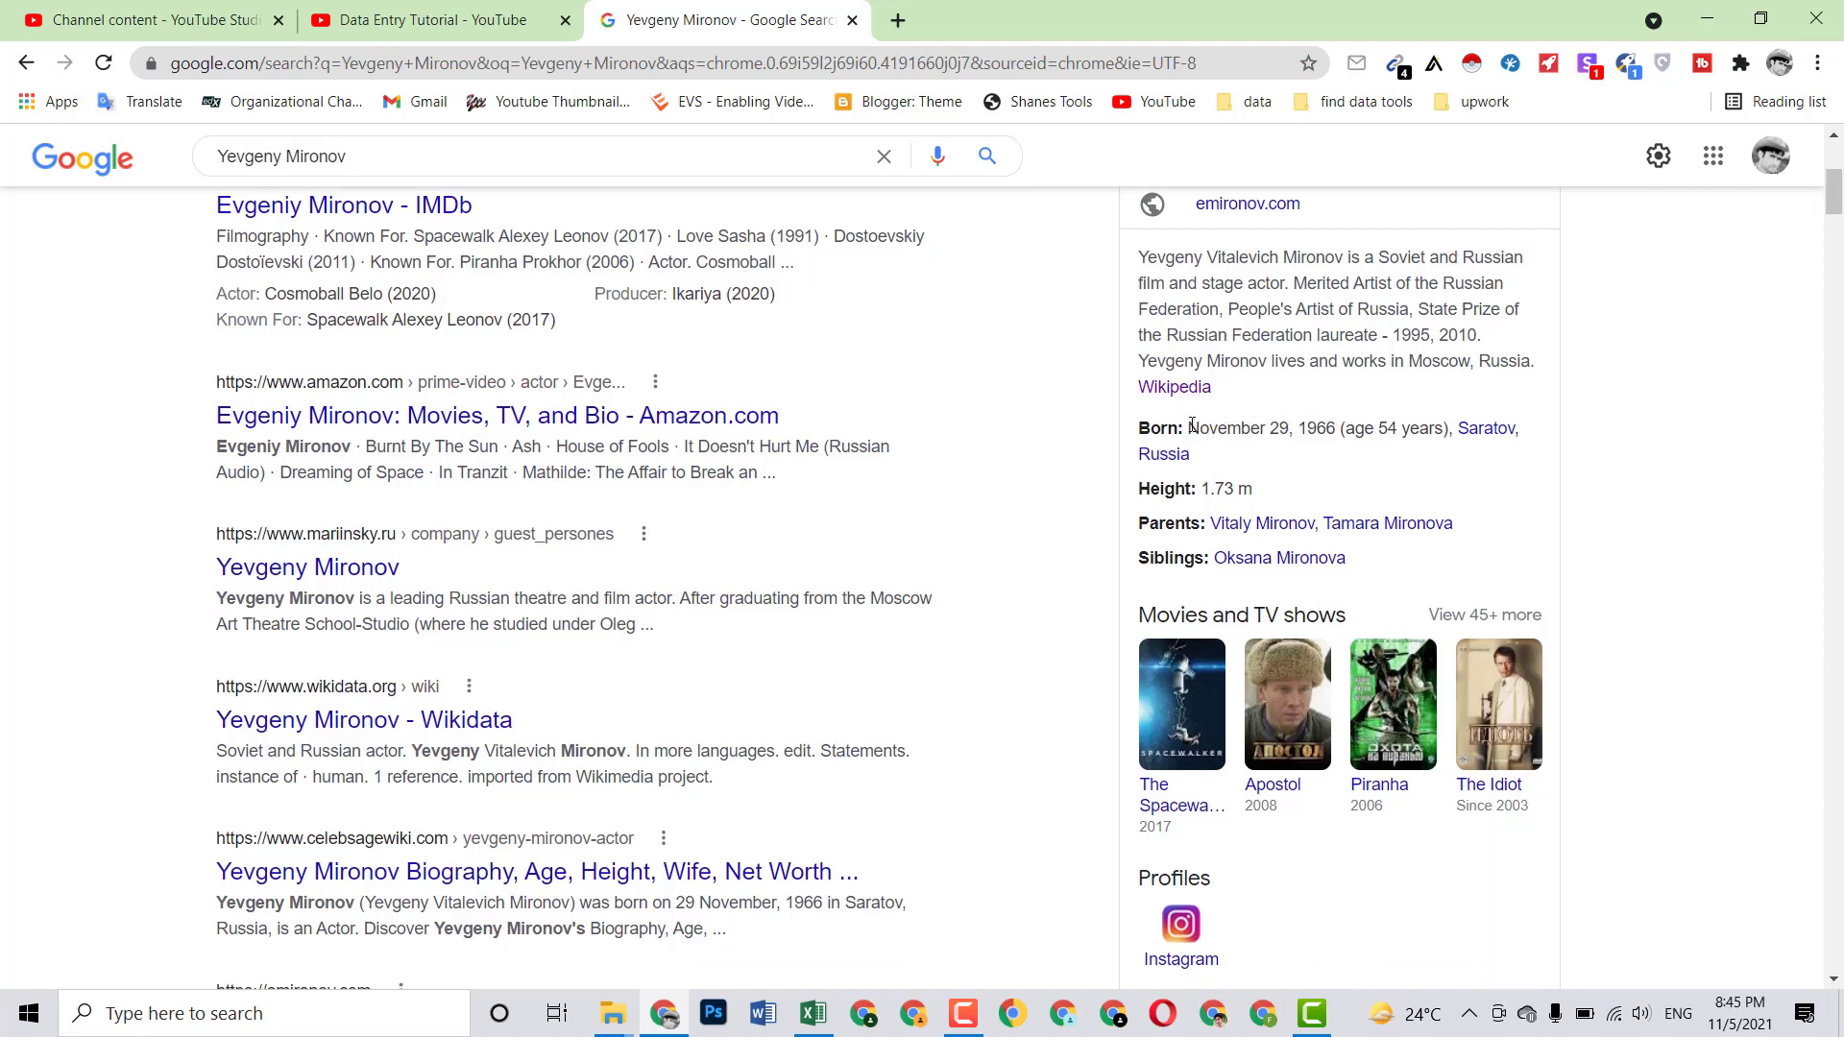
left_click_drag(1191, 428, 1337, 427)
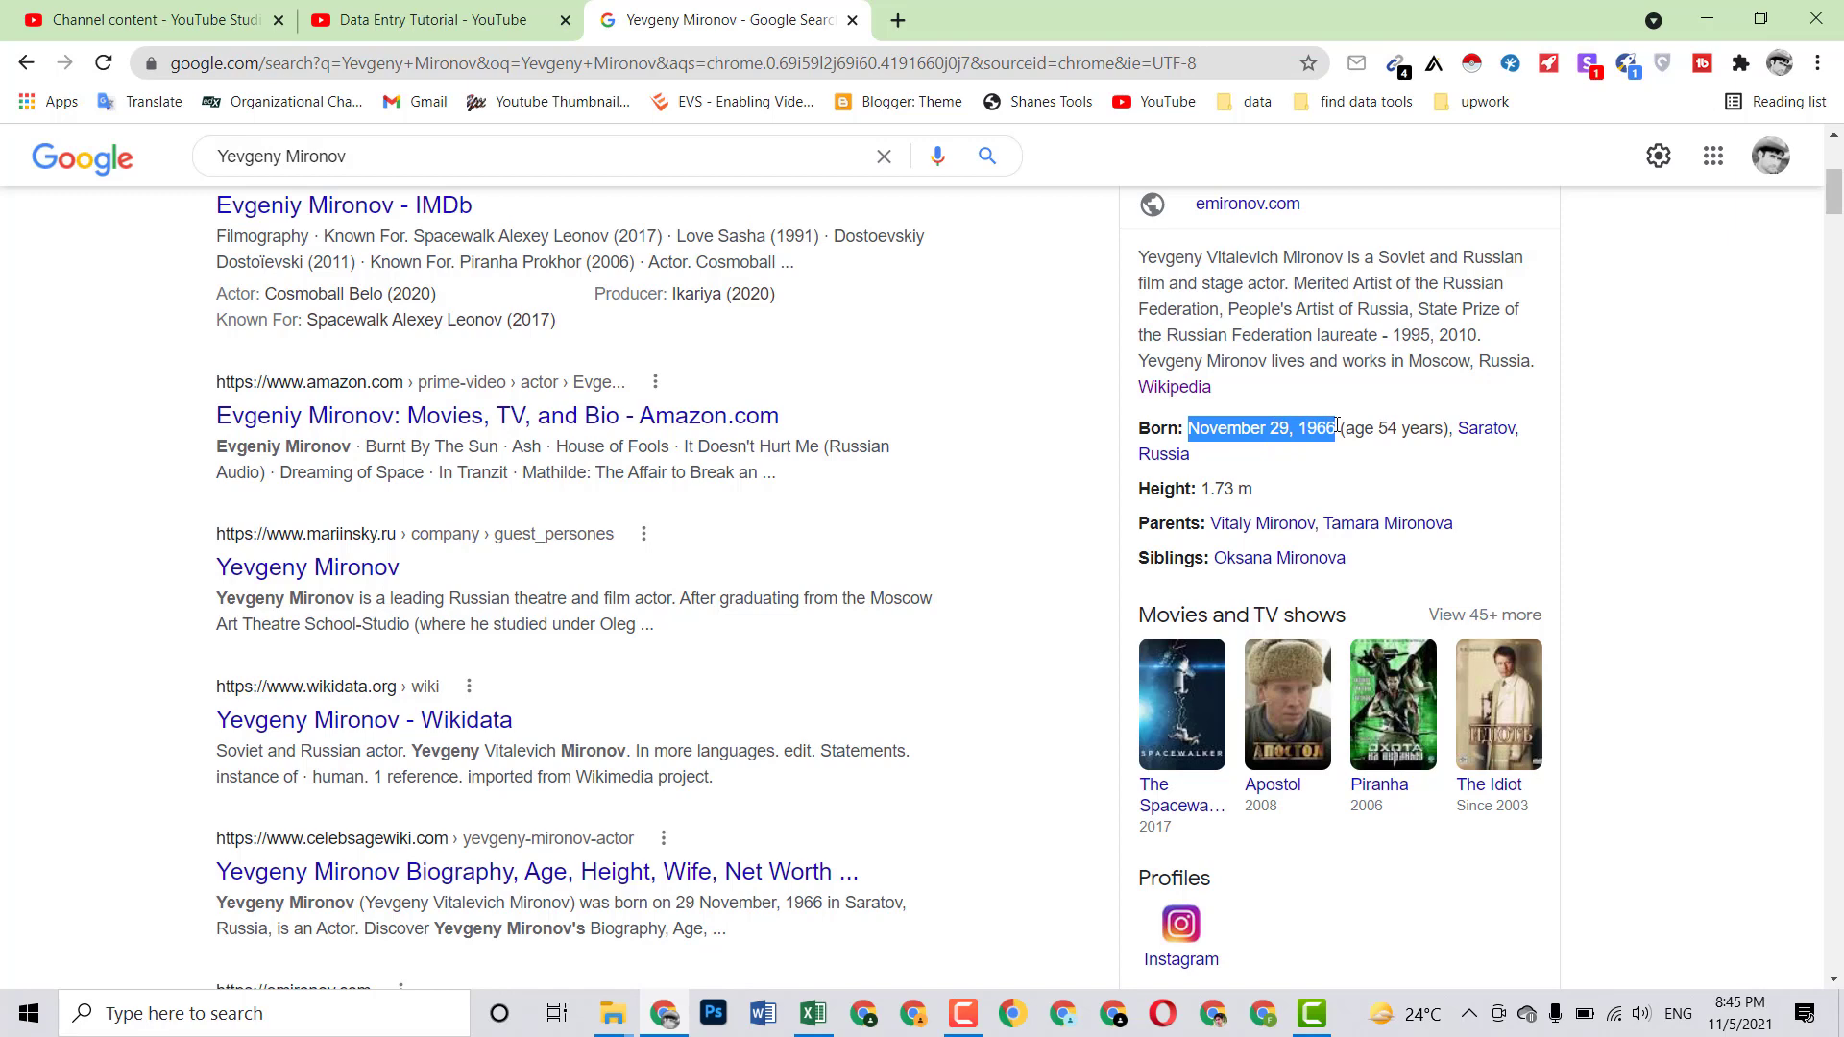
right_click(1307, 430)
left_click(1302, 456)
left_click(813, 1014)
Paste November 29, 1966 into cell B2
left_click(691, 404)
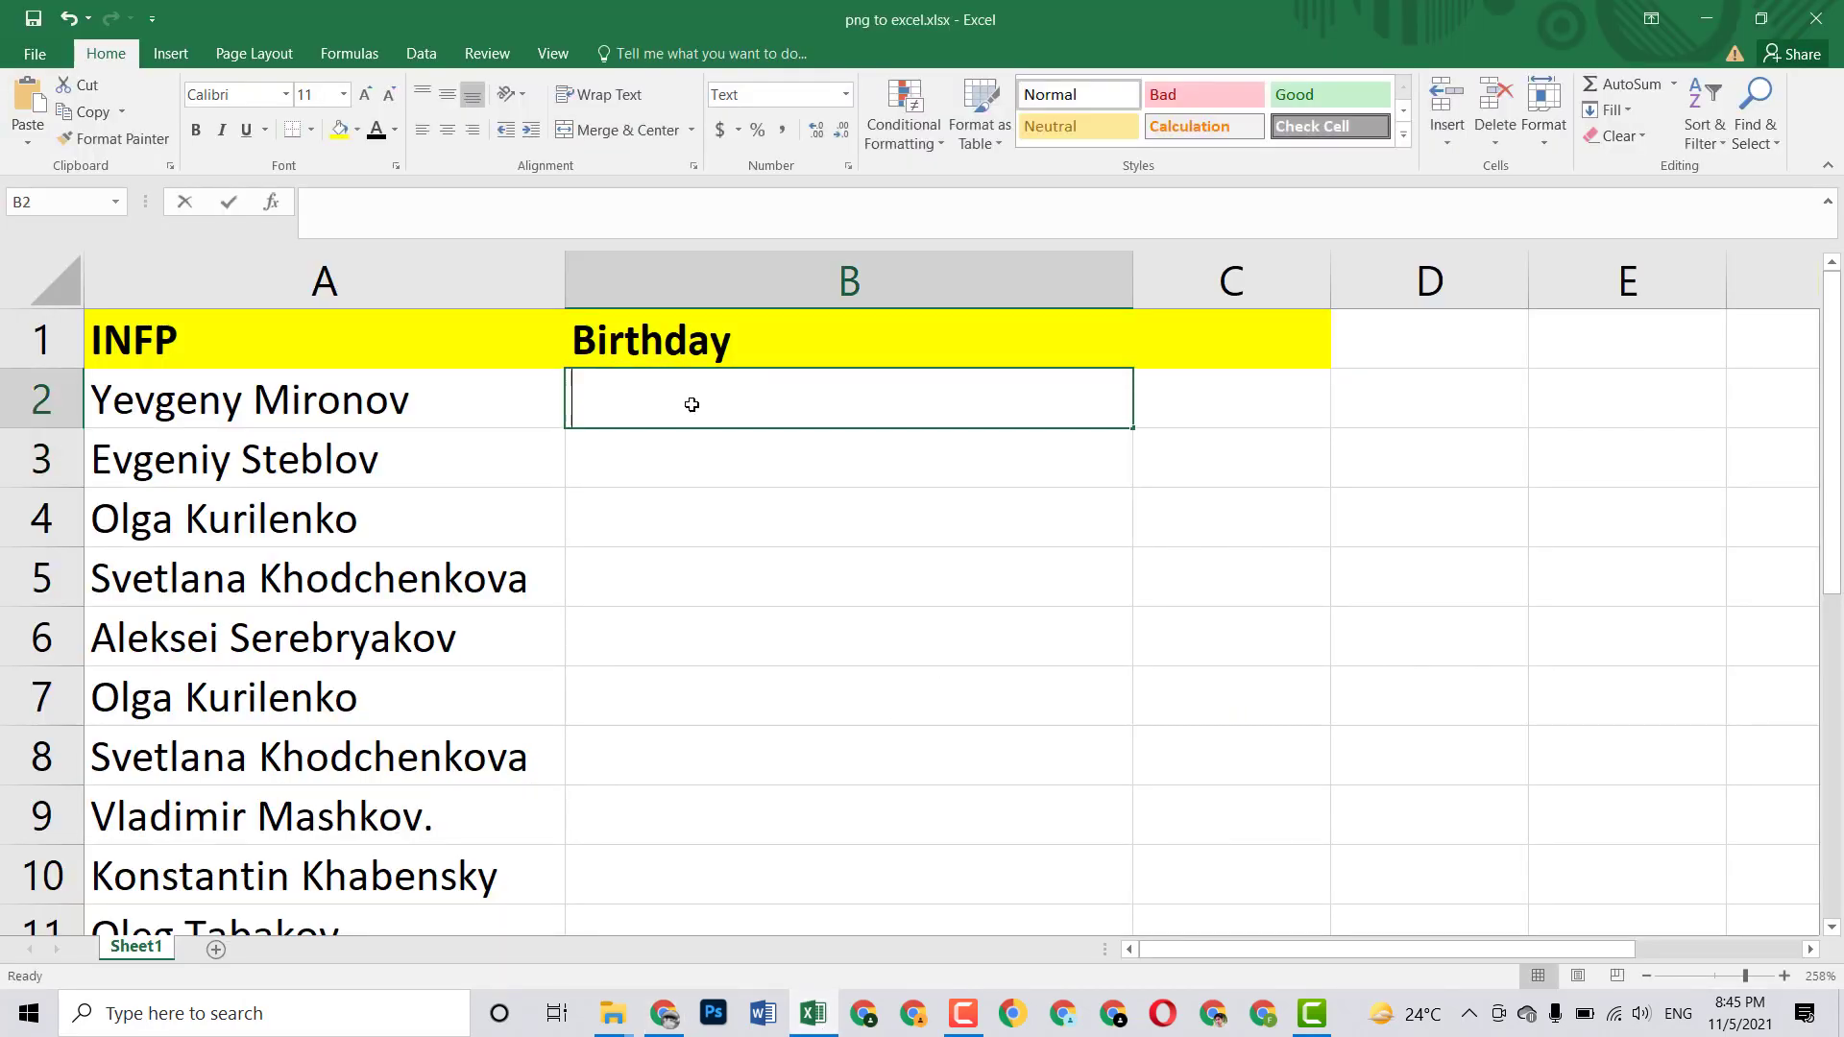
right_click(691, 404)
left_click(725, 507)
left_click(701, 499)
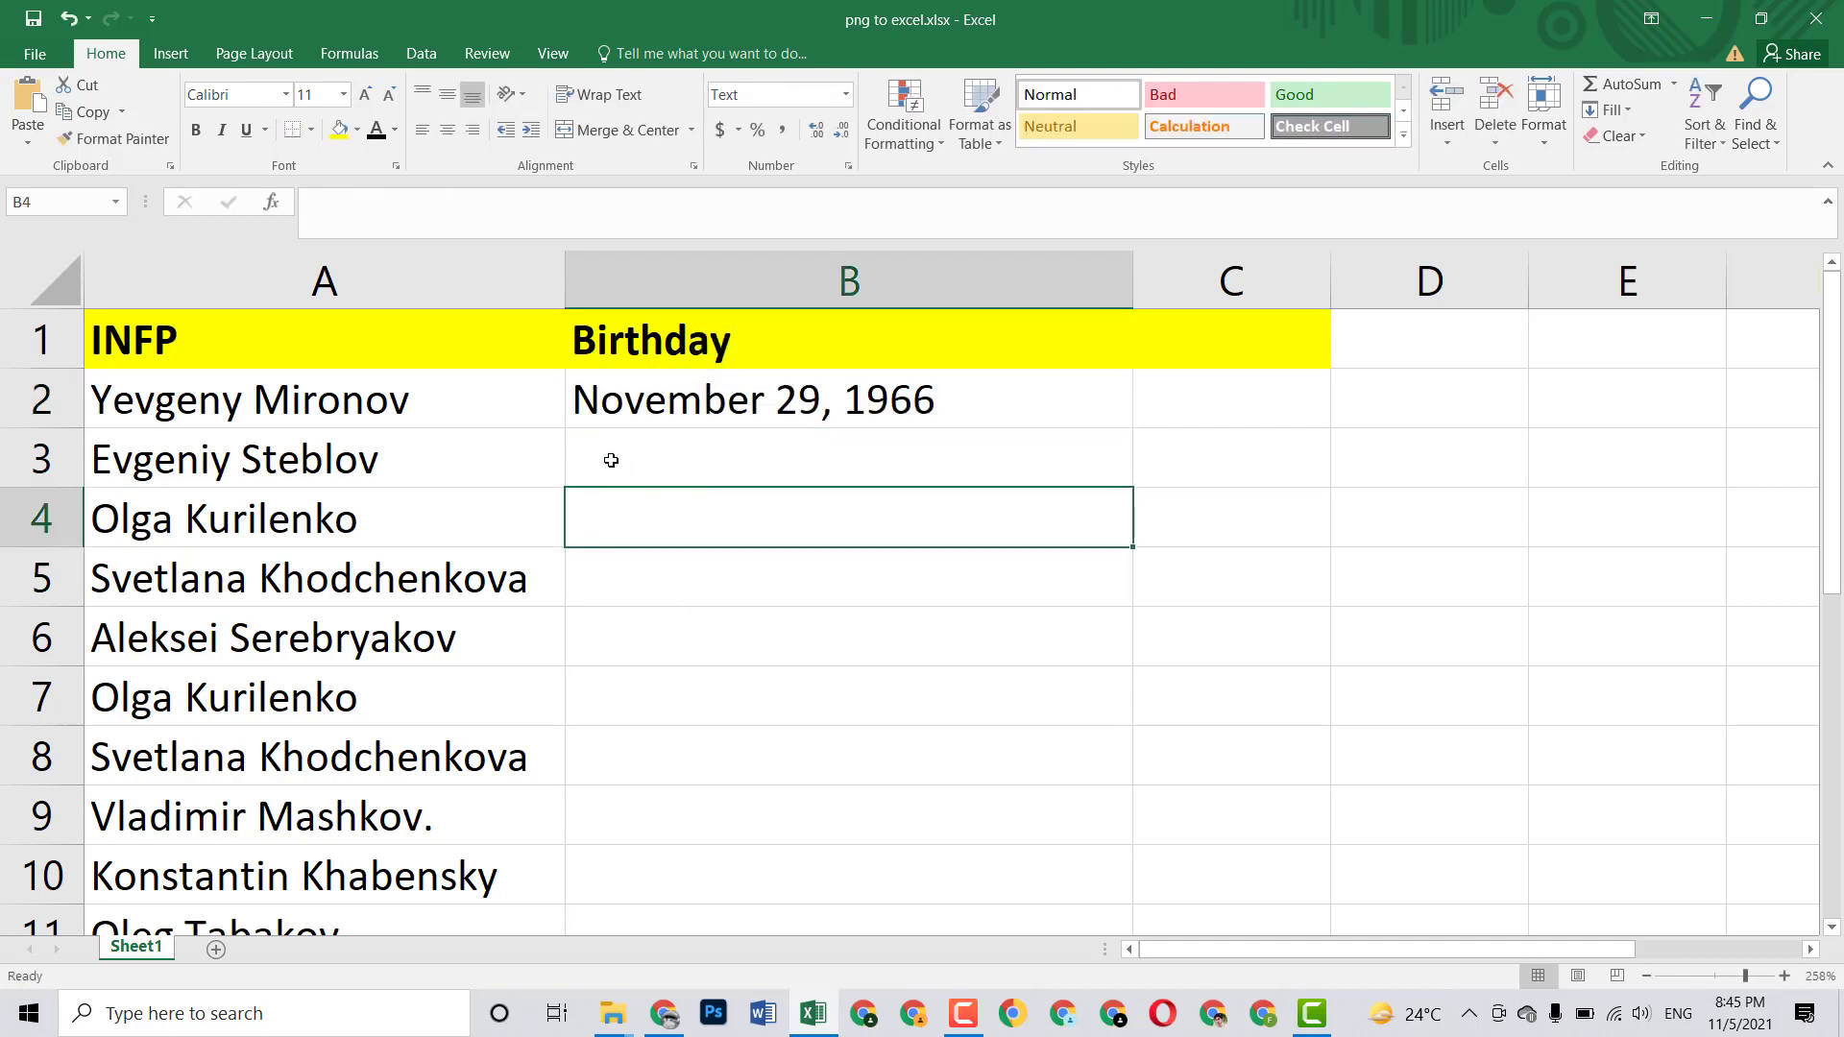
Copy the next actor's name from A3 and return to the Google results
double_click(404, 466)
left_click_drag(398, 461, 92, 461)
right_click(123, 460)
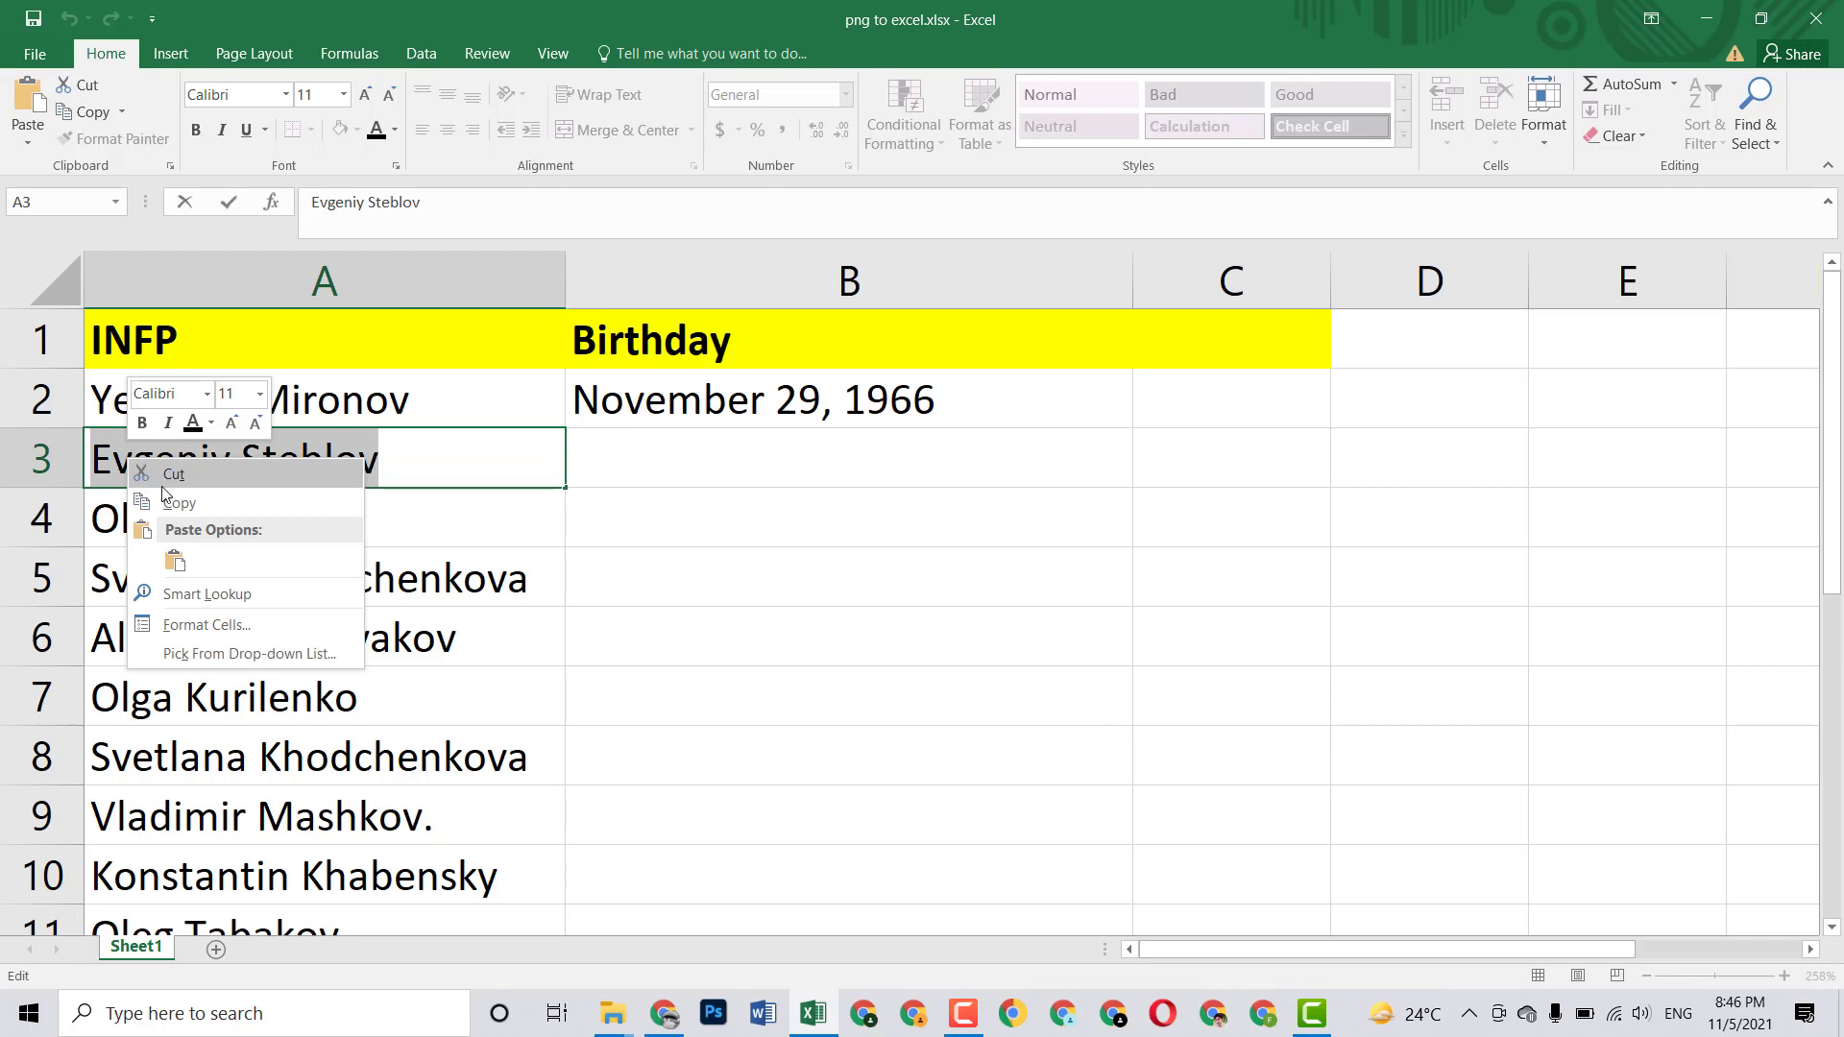
left_click(165, 496)
left_click(664, 1013)
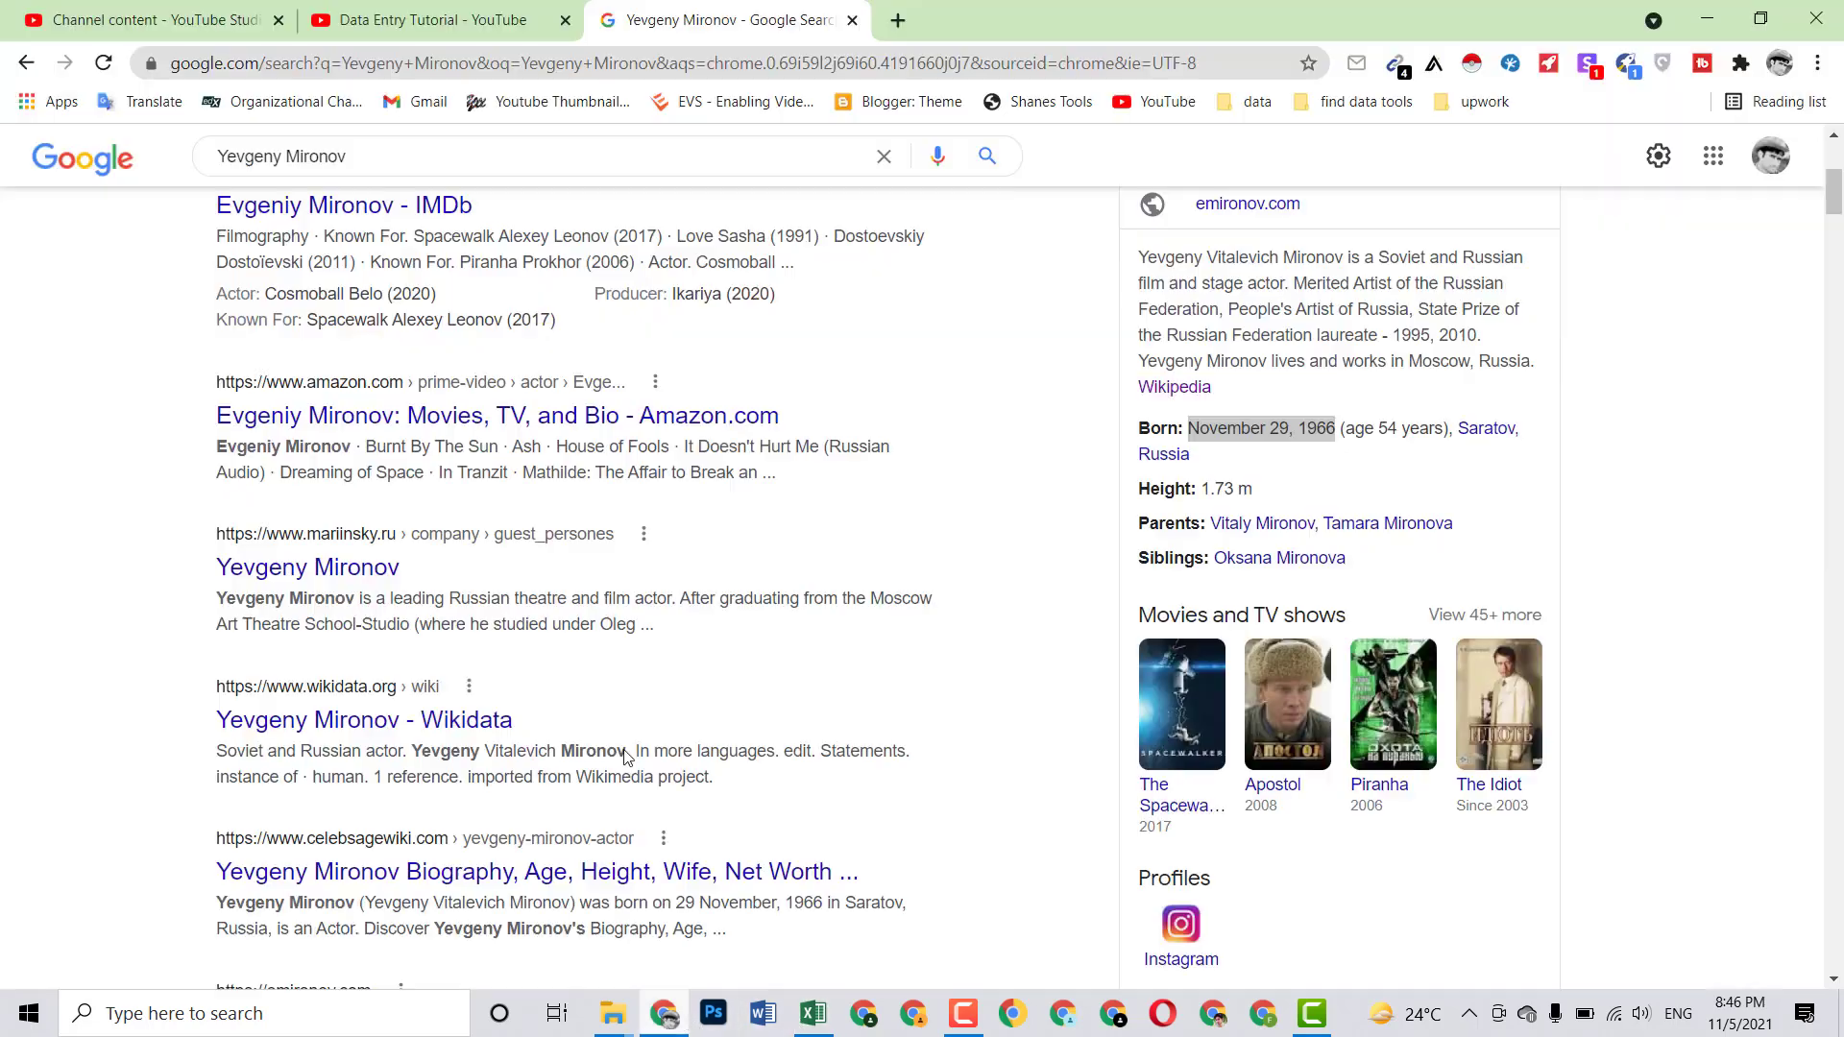
Replace the Google search with the copied name Evgeniy Steblov and run it
triple_click(357, 153)
key("BackSpace")
right_click(278, 155)
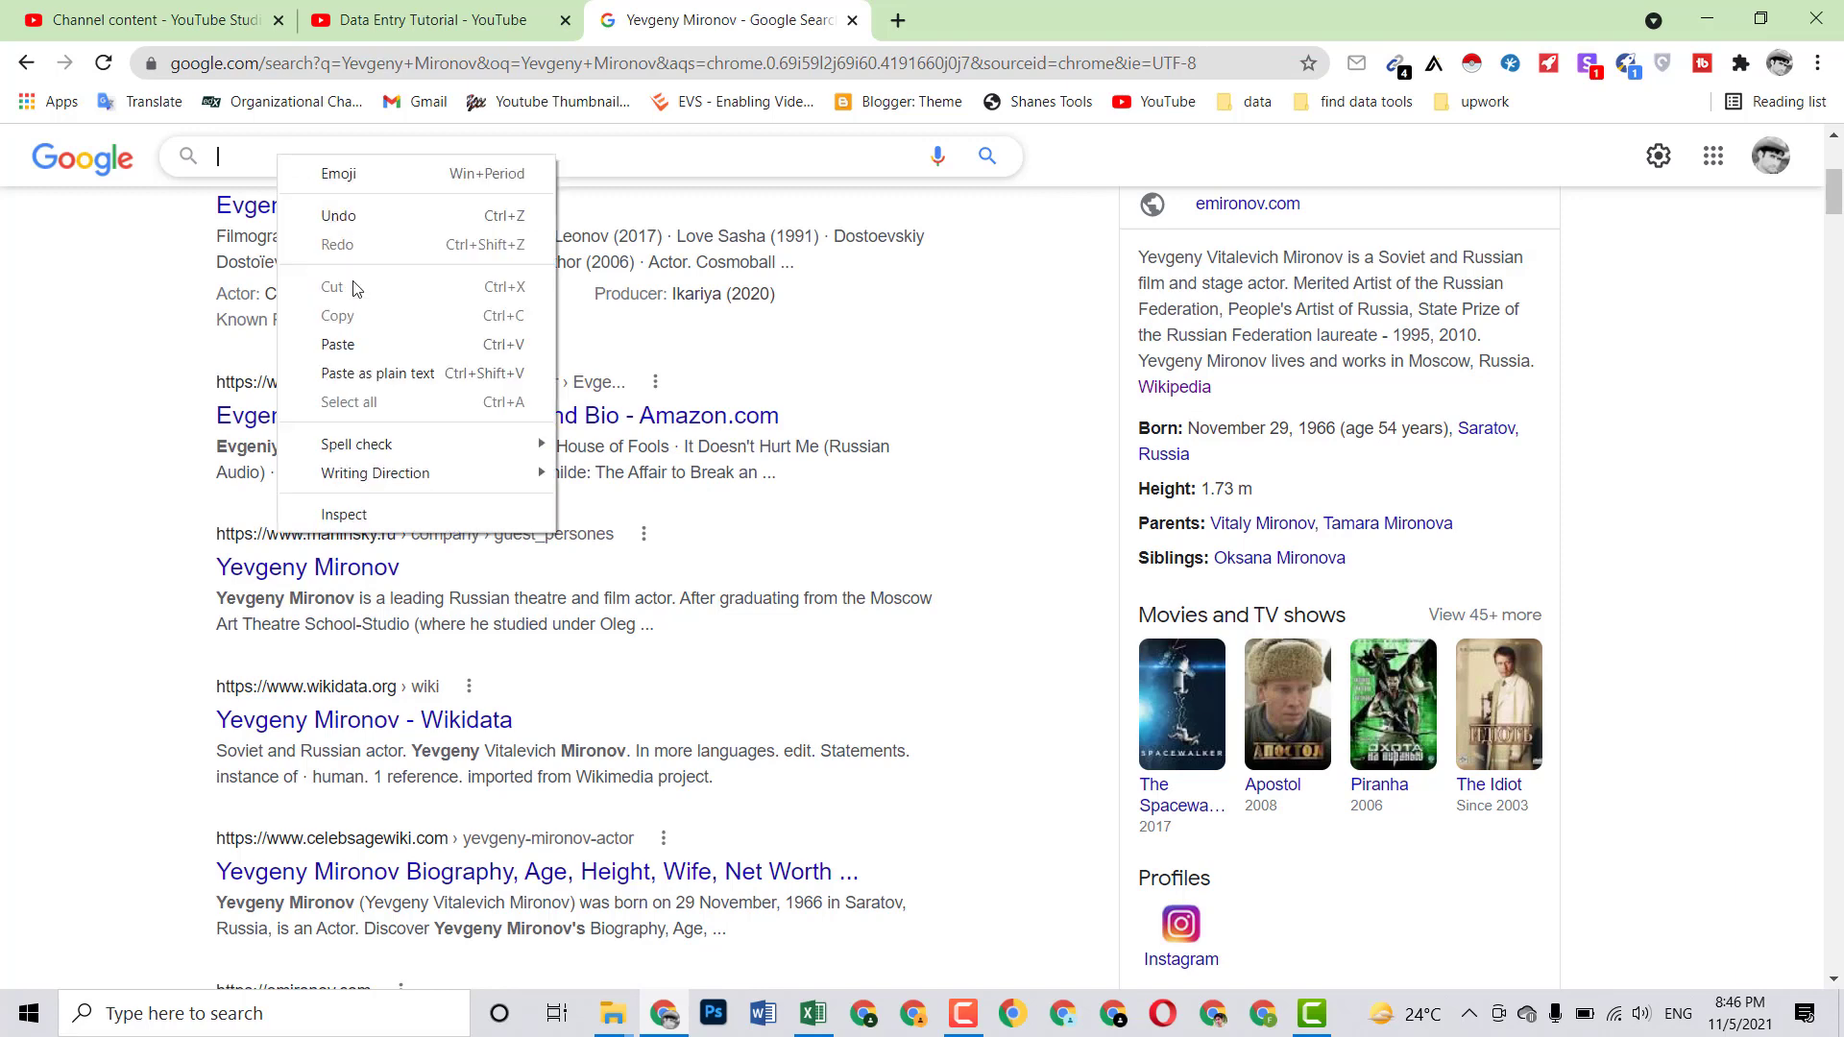
left_click(350, 346)
key("Return")
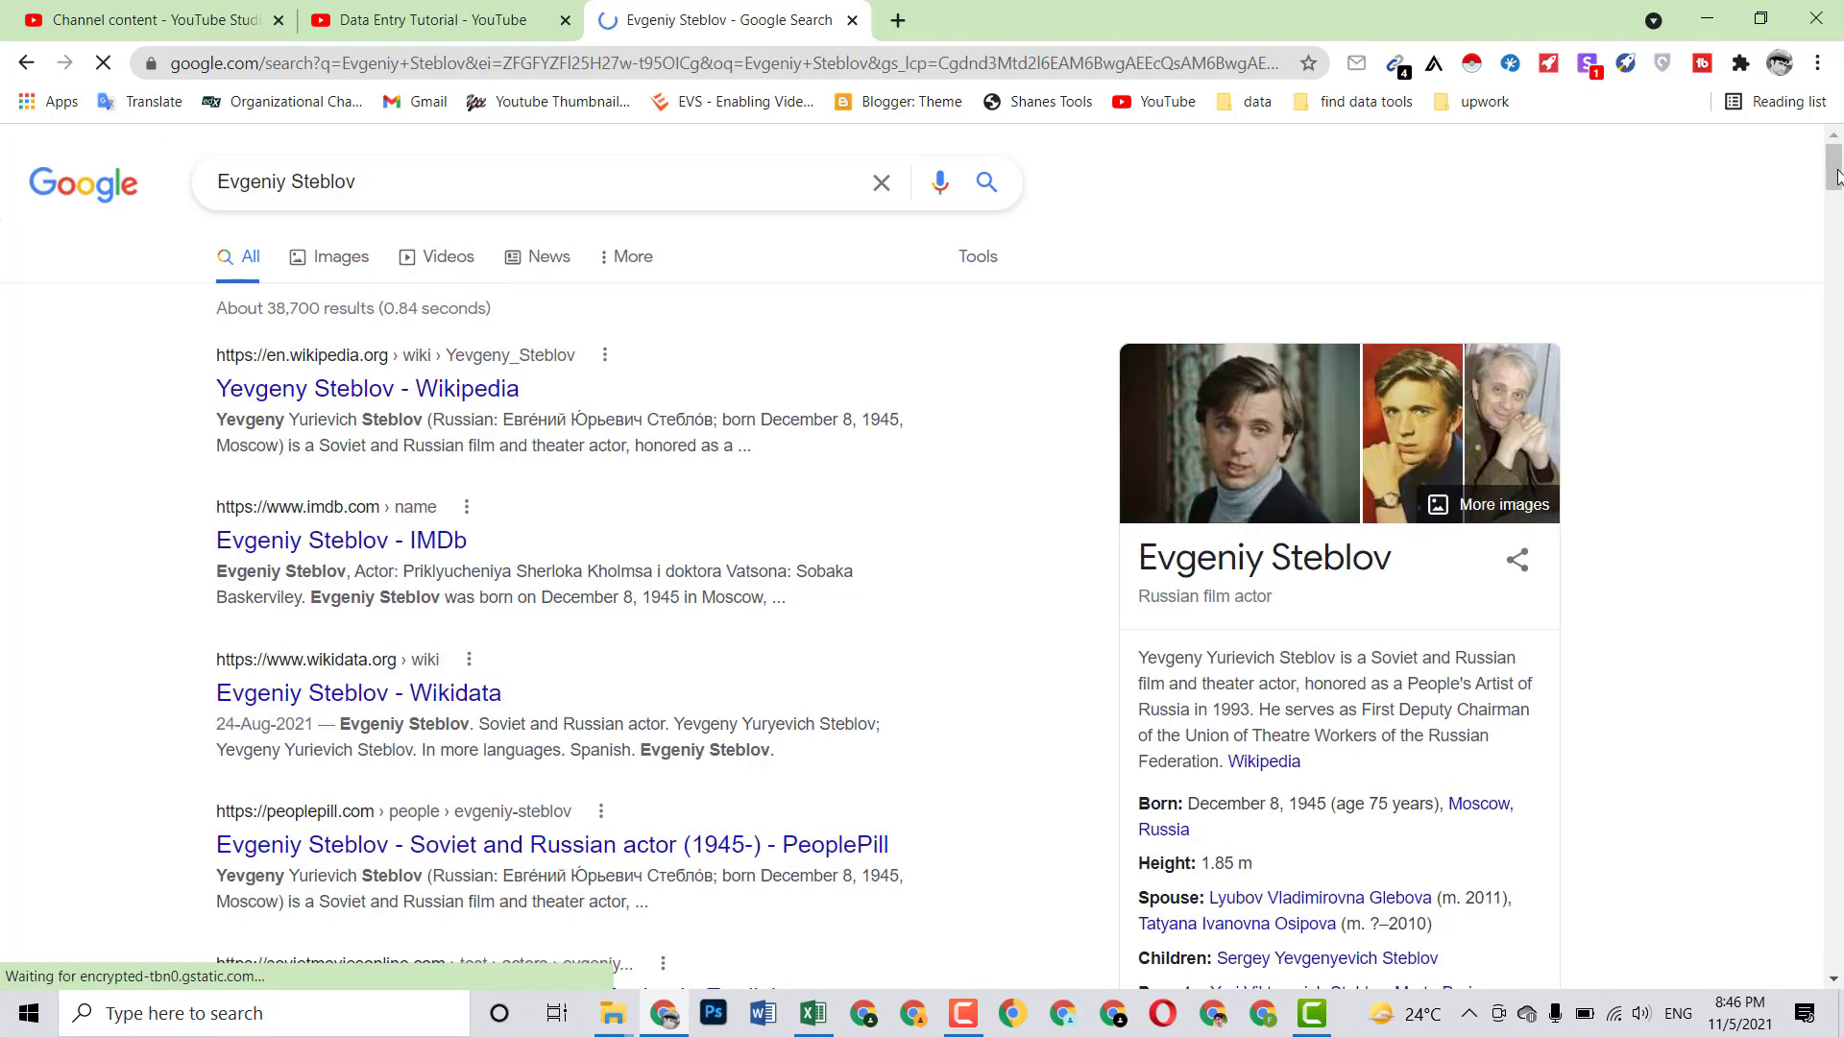
Copy the birth date December 8, 1945 from the info panel and return to Excel
scroll(1518, 317, "down", 4)
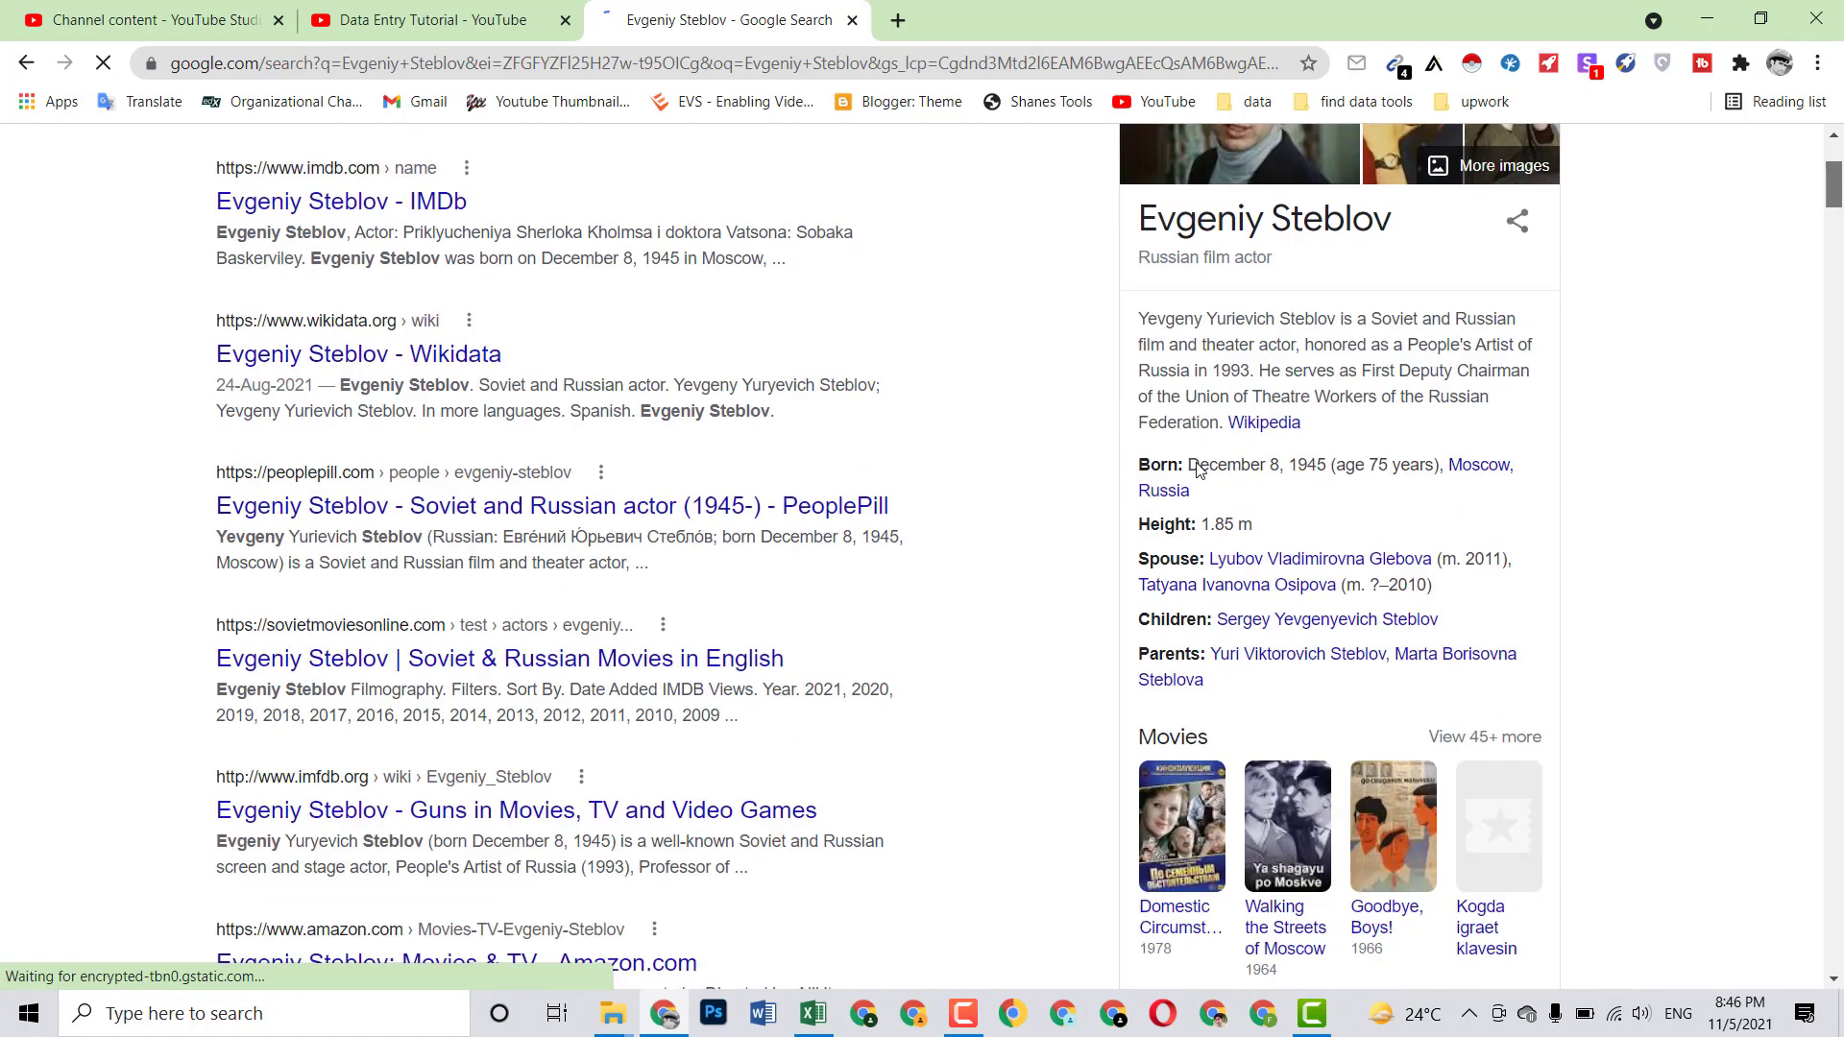
left_click_drag(1188, 464, 1313, 474)
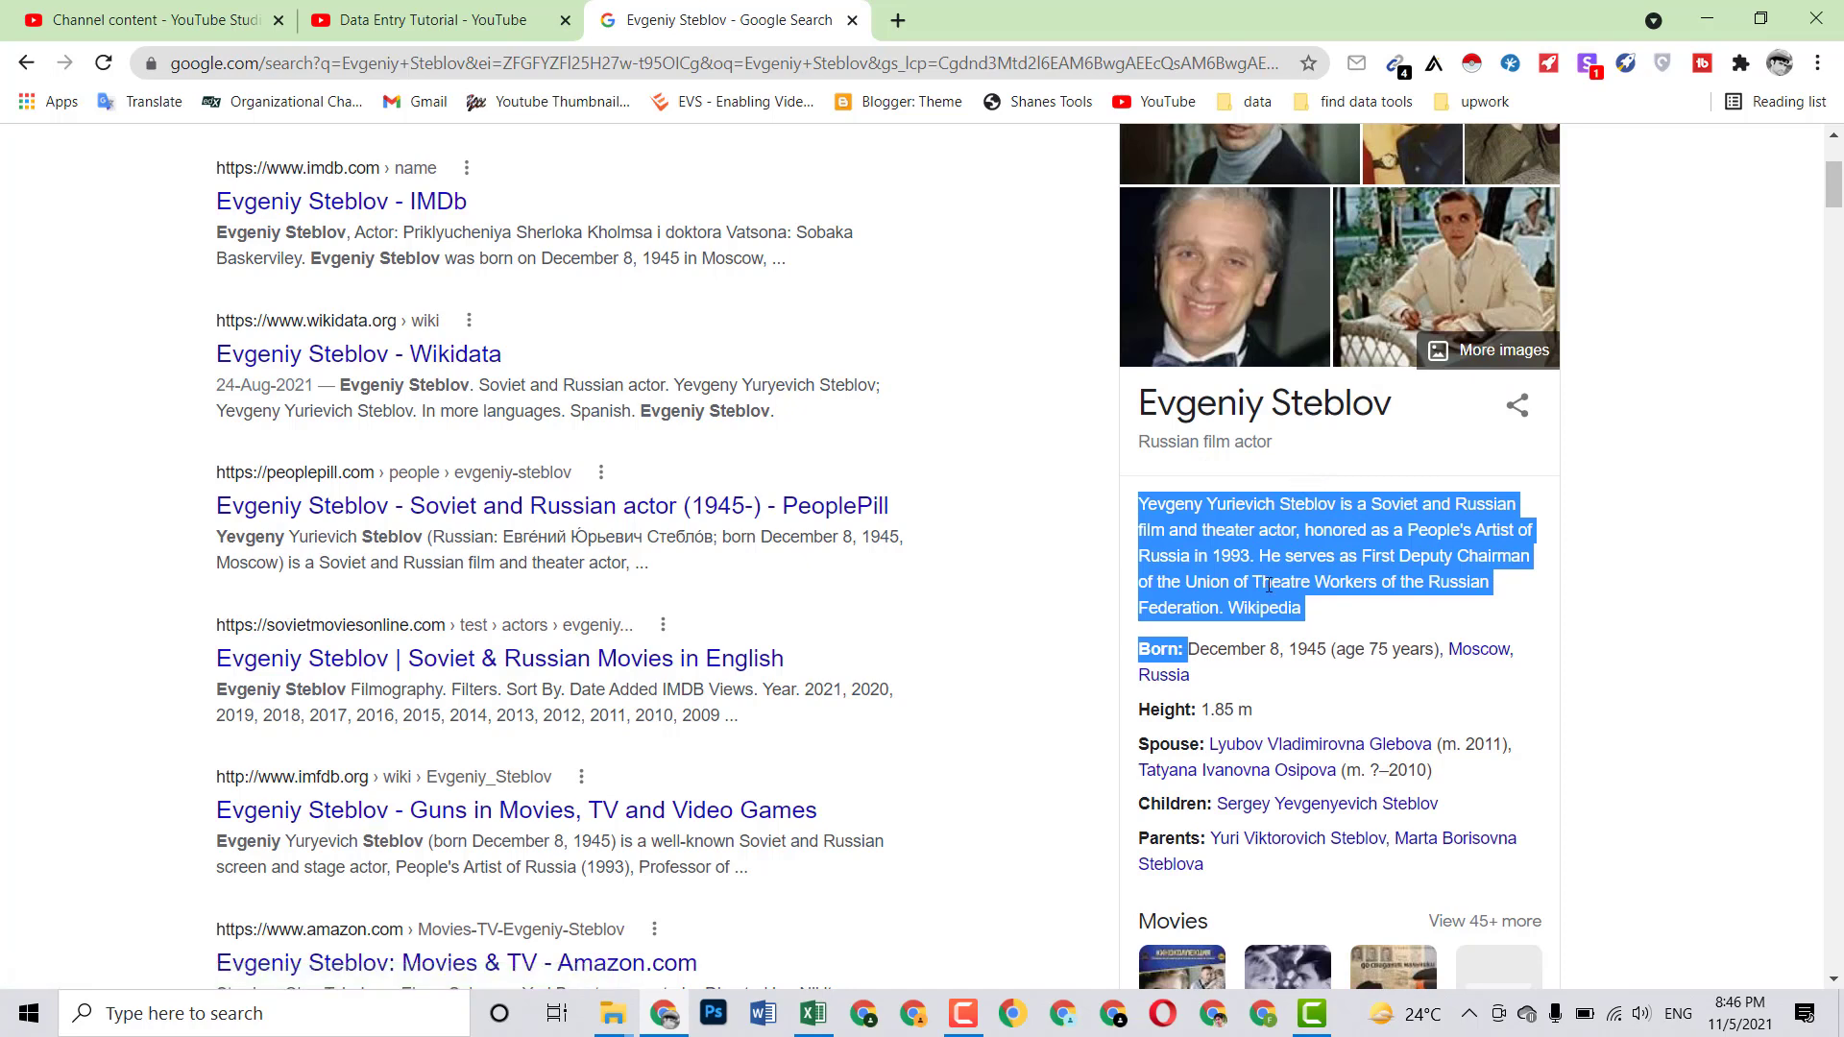
left_click_drag(1194, 652, 1328, 653)
right_click(1328, 653)
left_click(1345, 664)
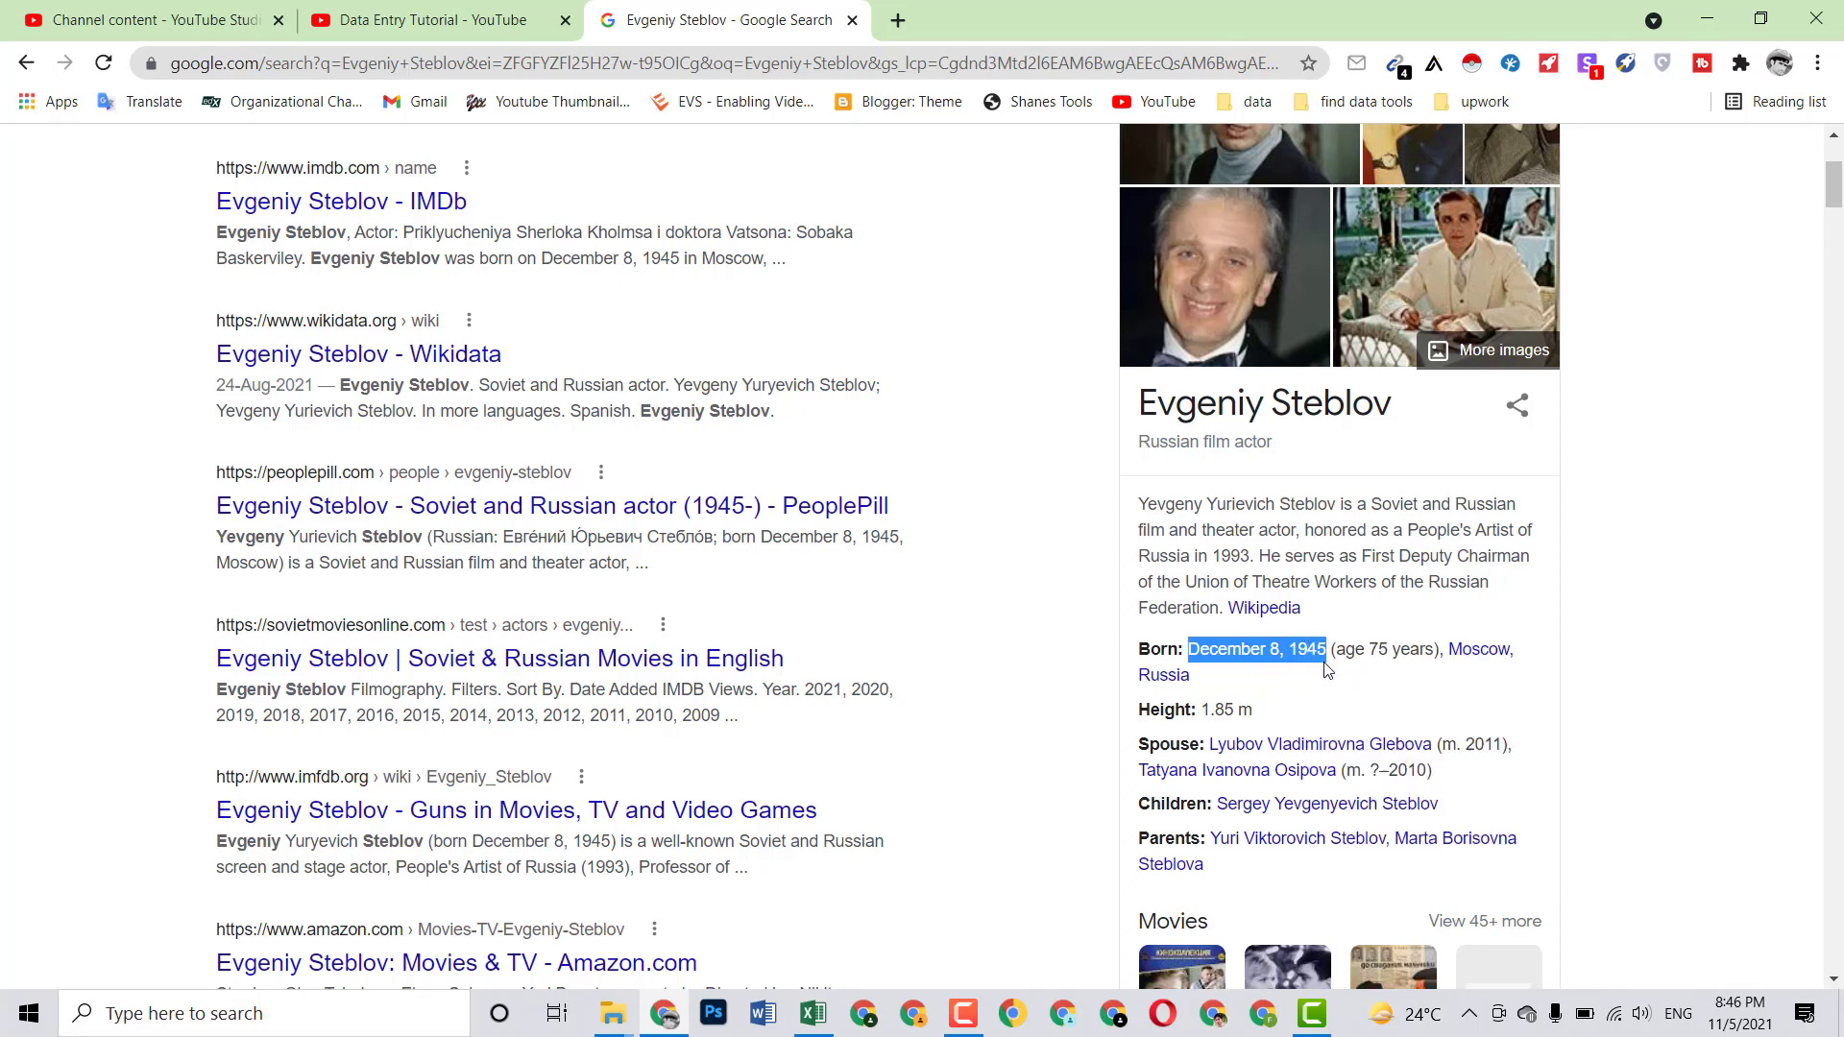
left_click(813, 1014)
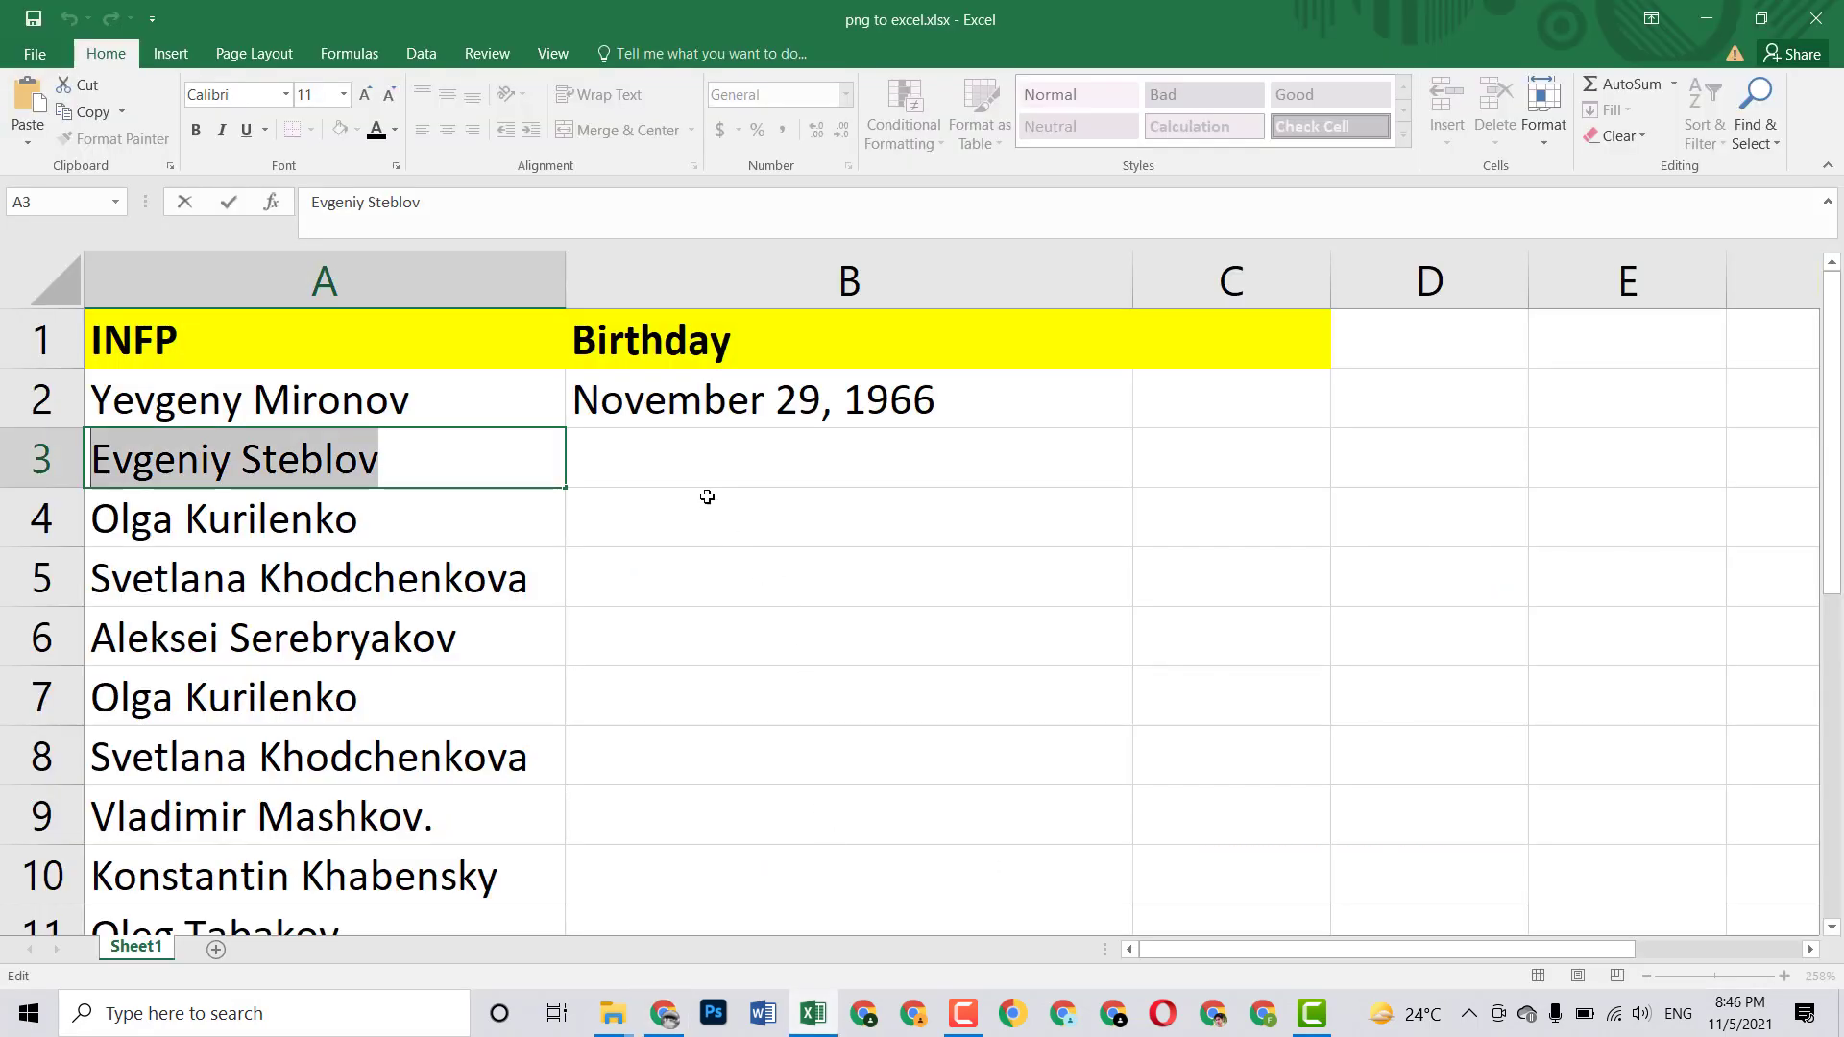
Paste December 8, 1945 into cell B3 beside Evgeniy Steblov
left_click(693, 475)
right_click(687, 470)
left_click(730, 573)
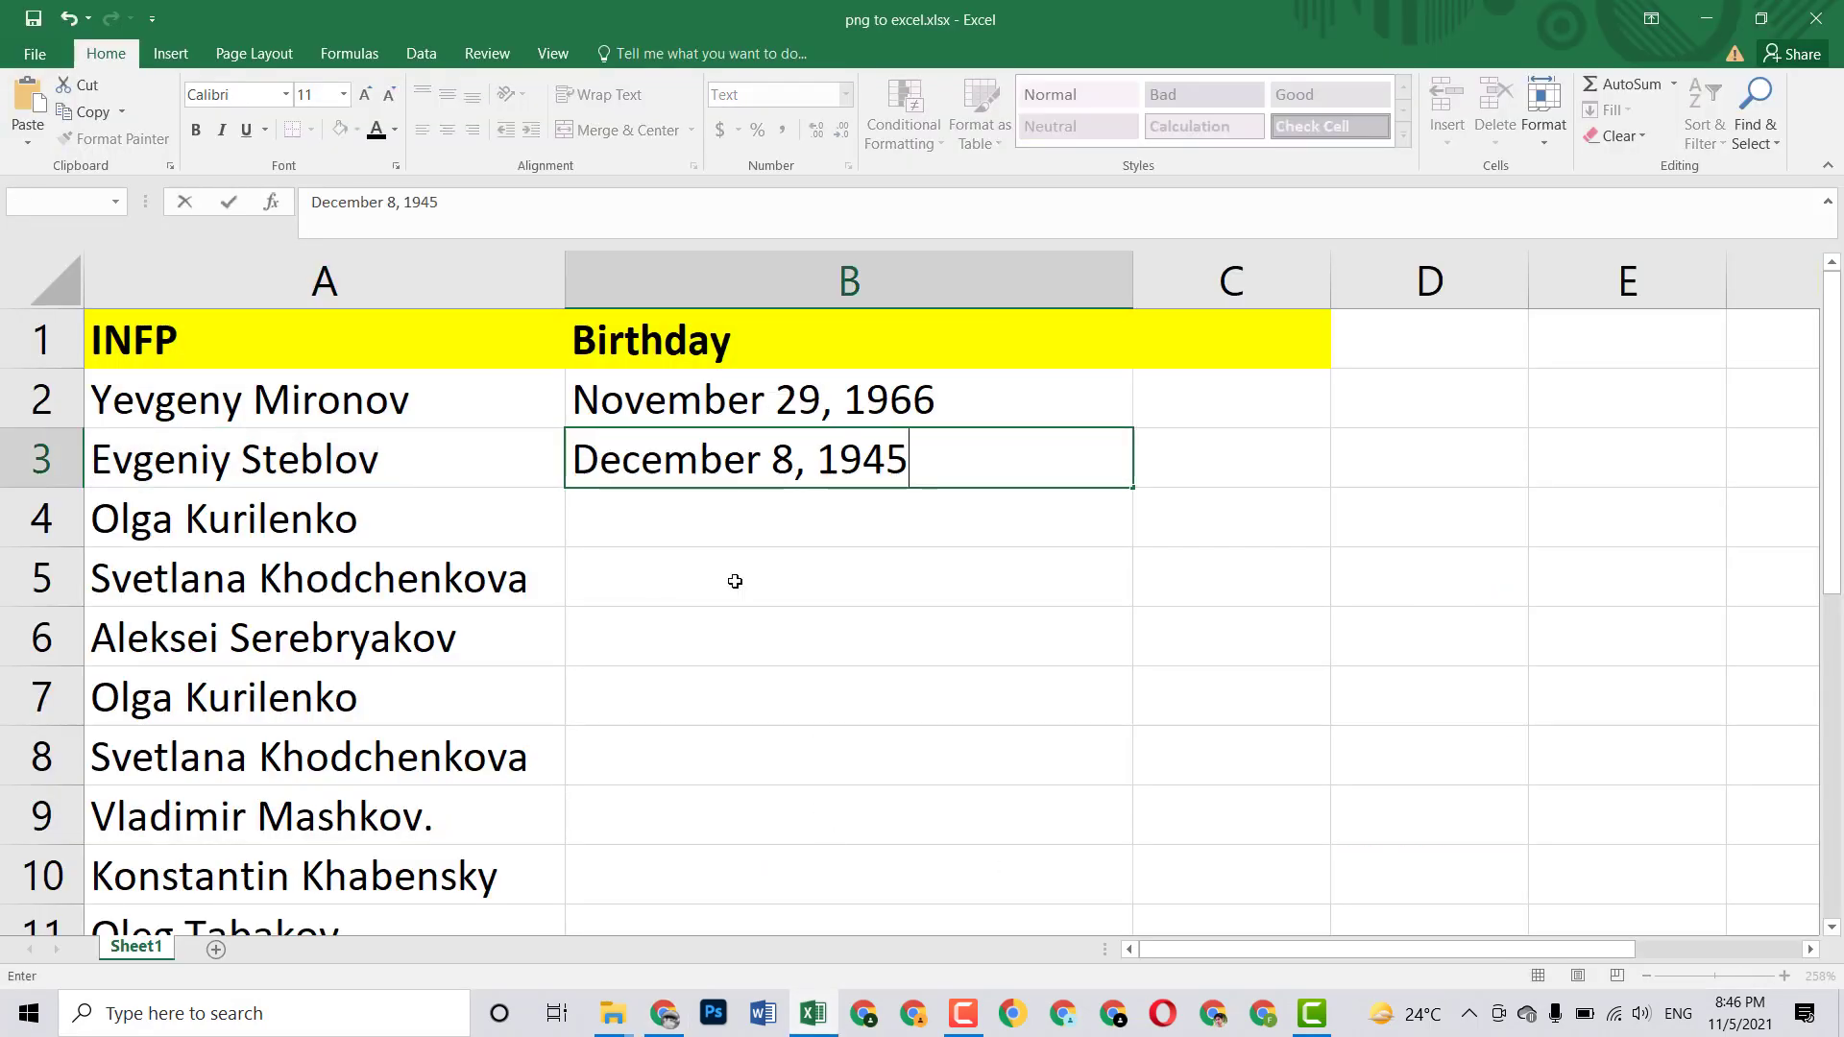
left_click(723, 579)
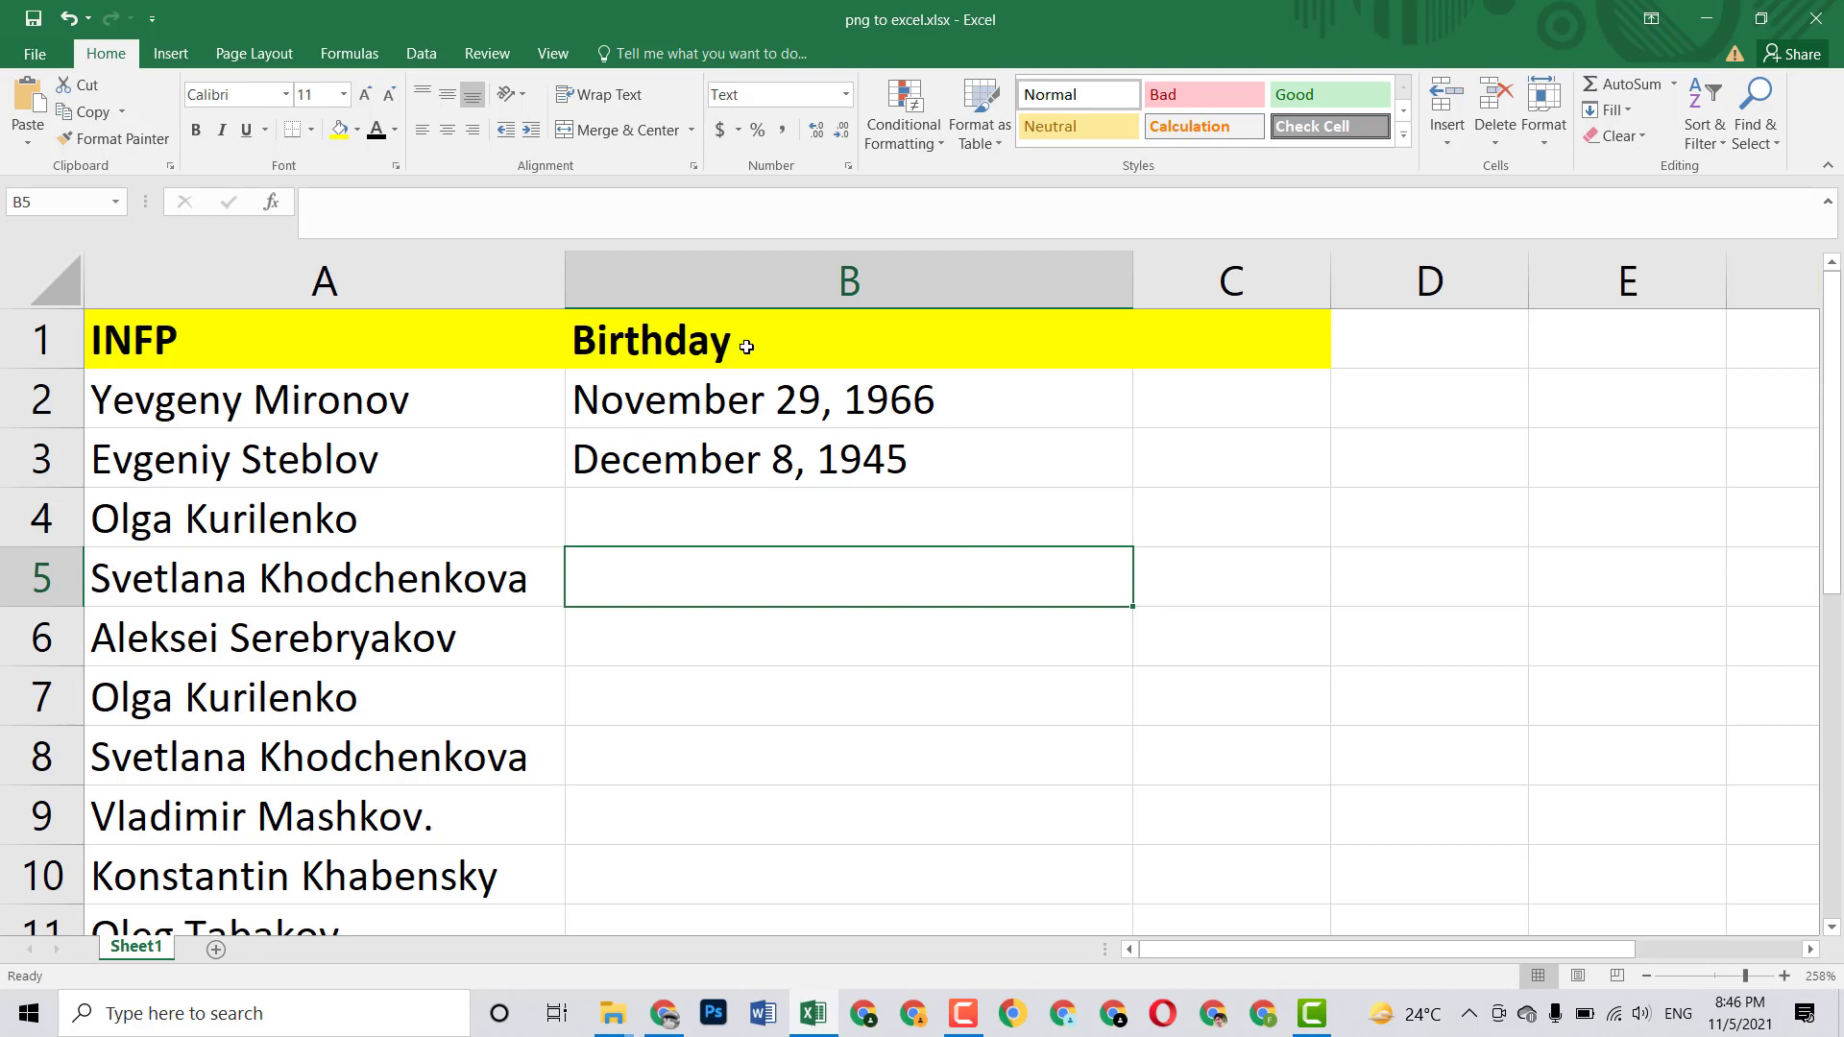
Format the whole Birthday column B as Text
right_click(741, 275)
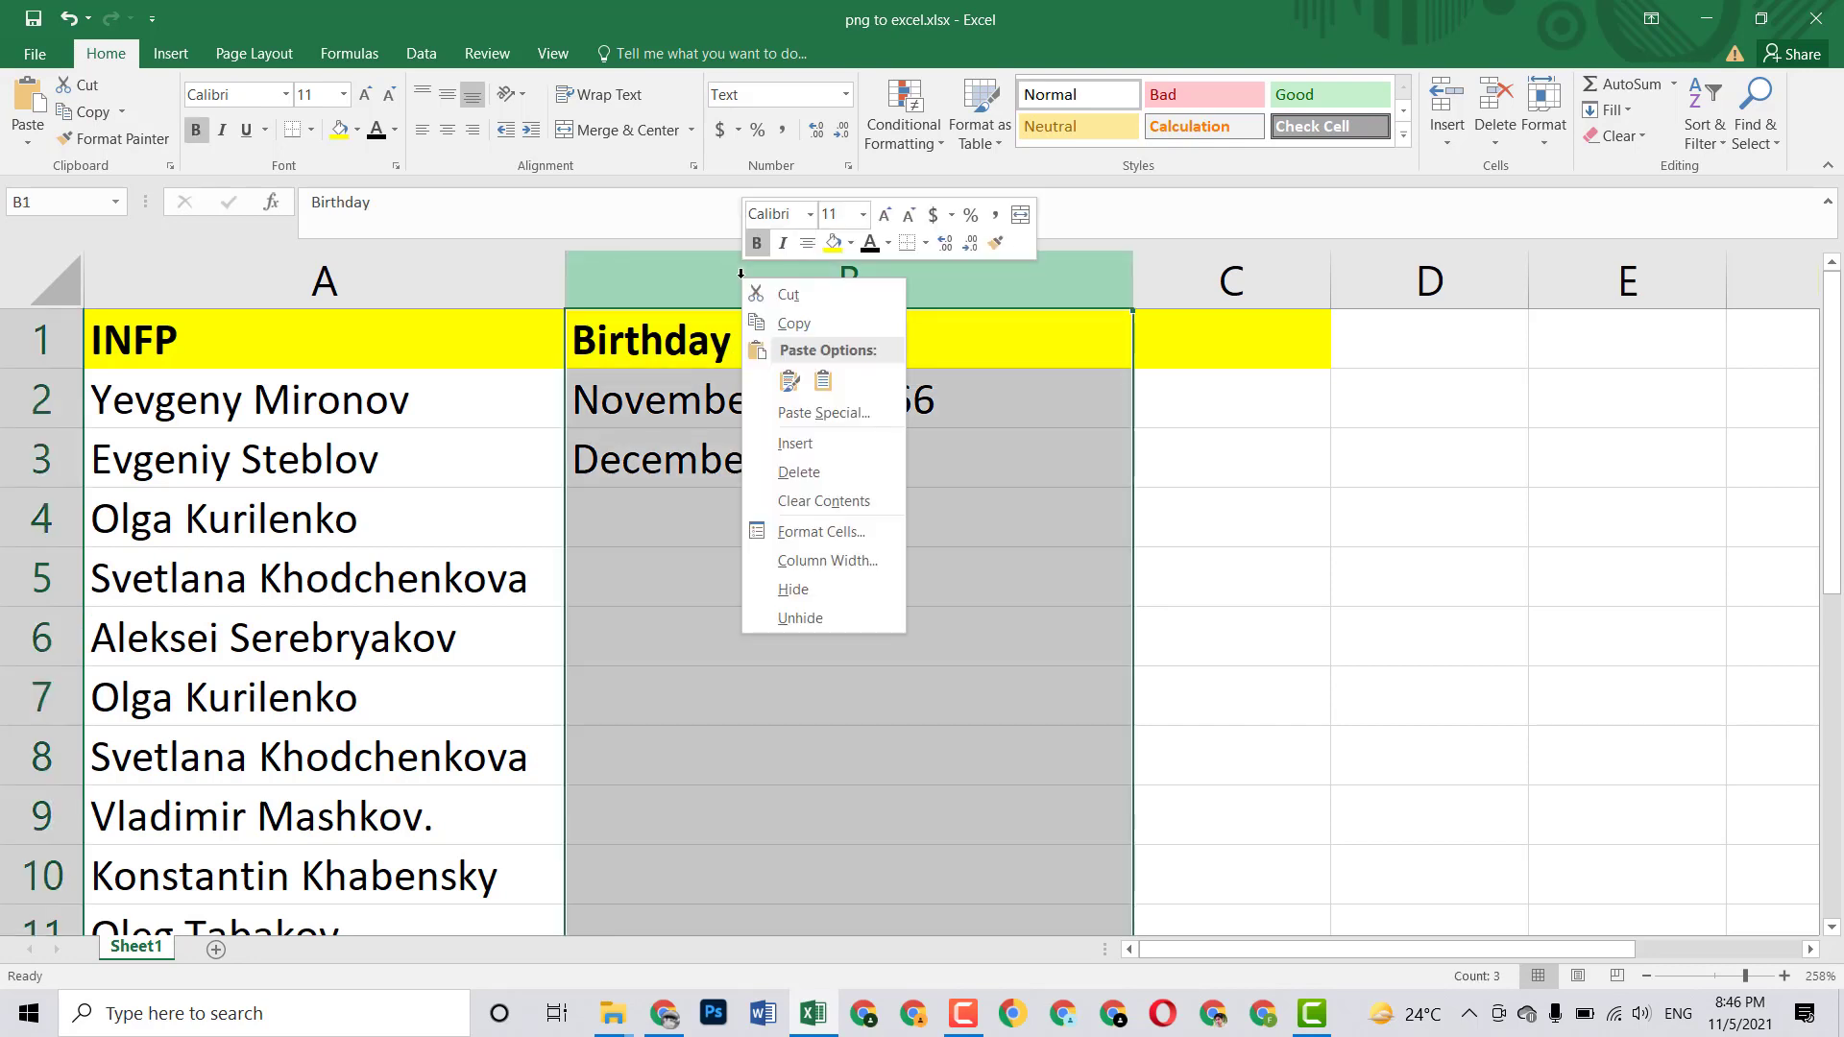
left_click(803, 533)
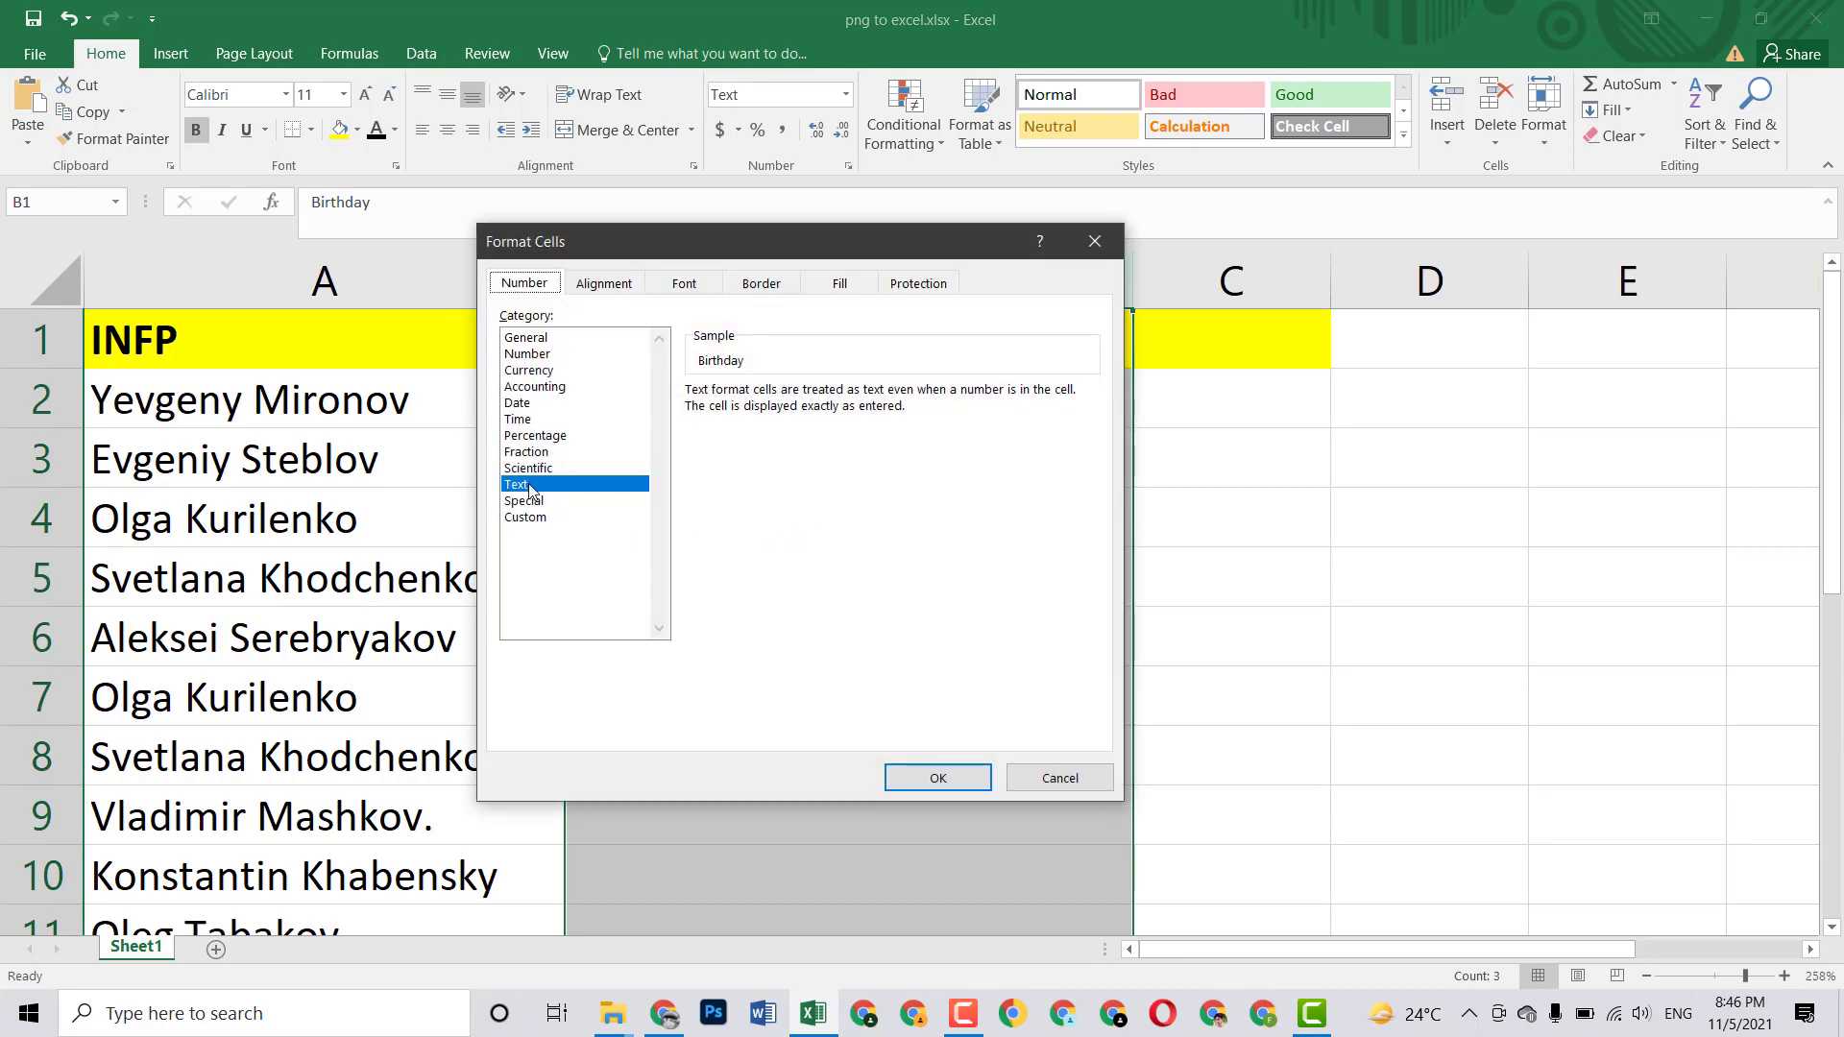
left_click(937, 778)
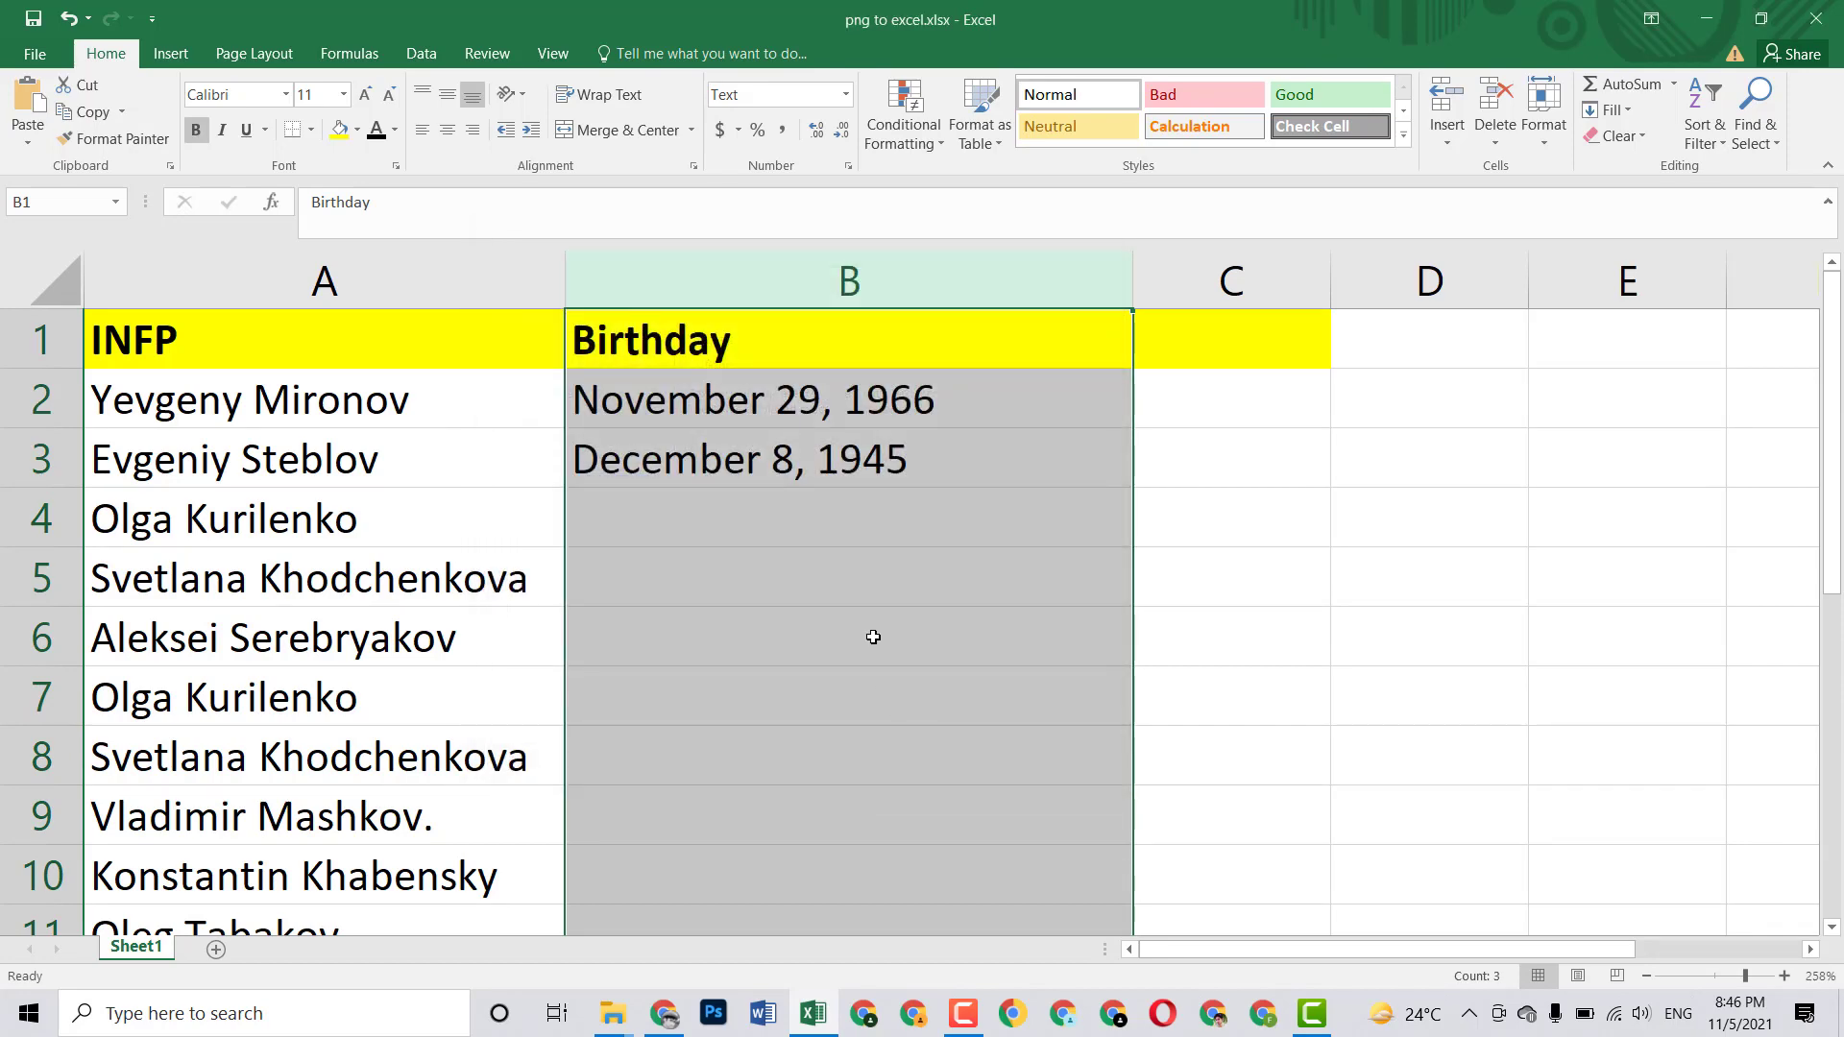
left_click(869, 634)
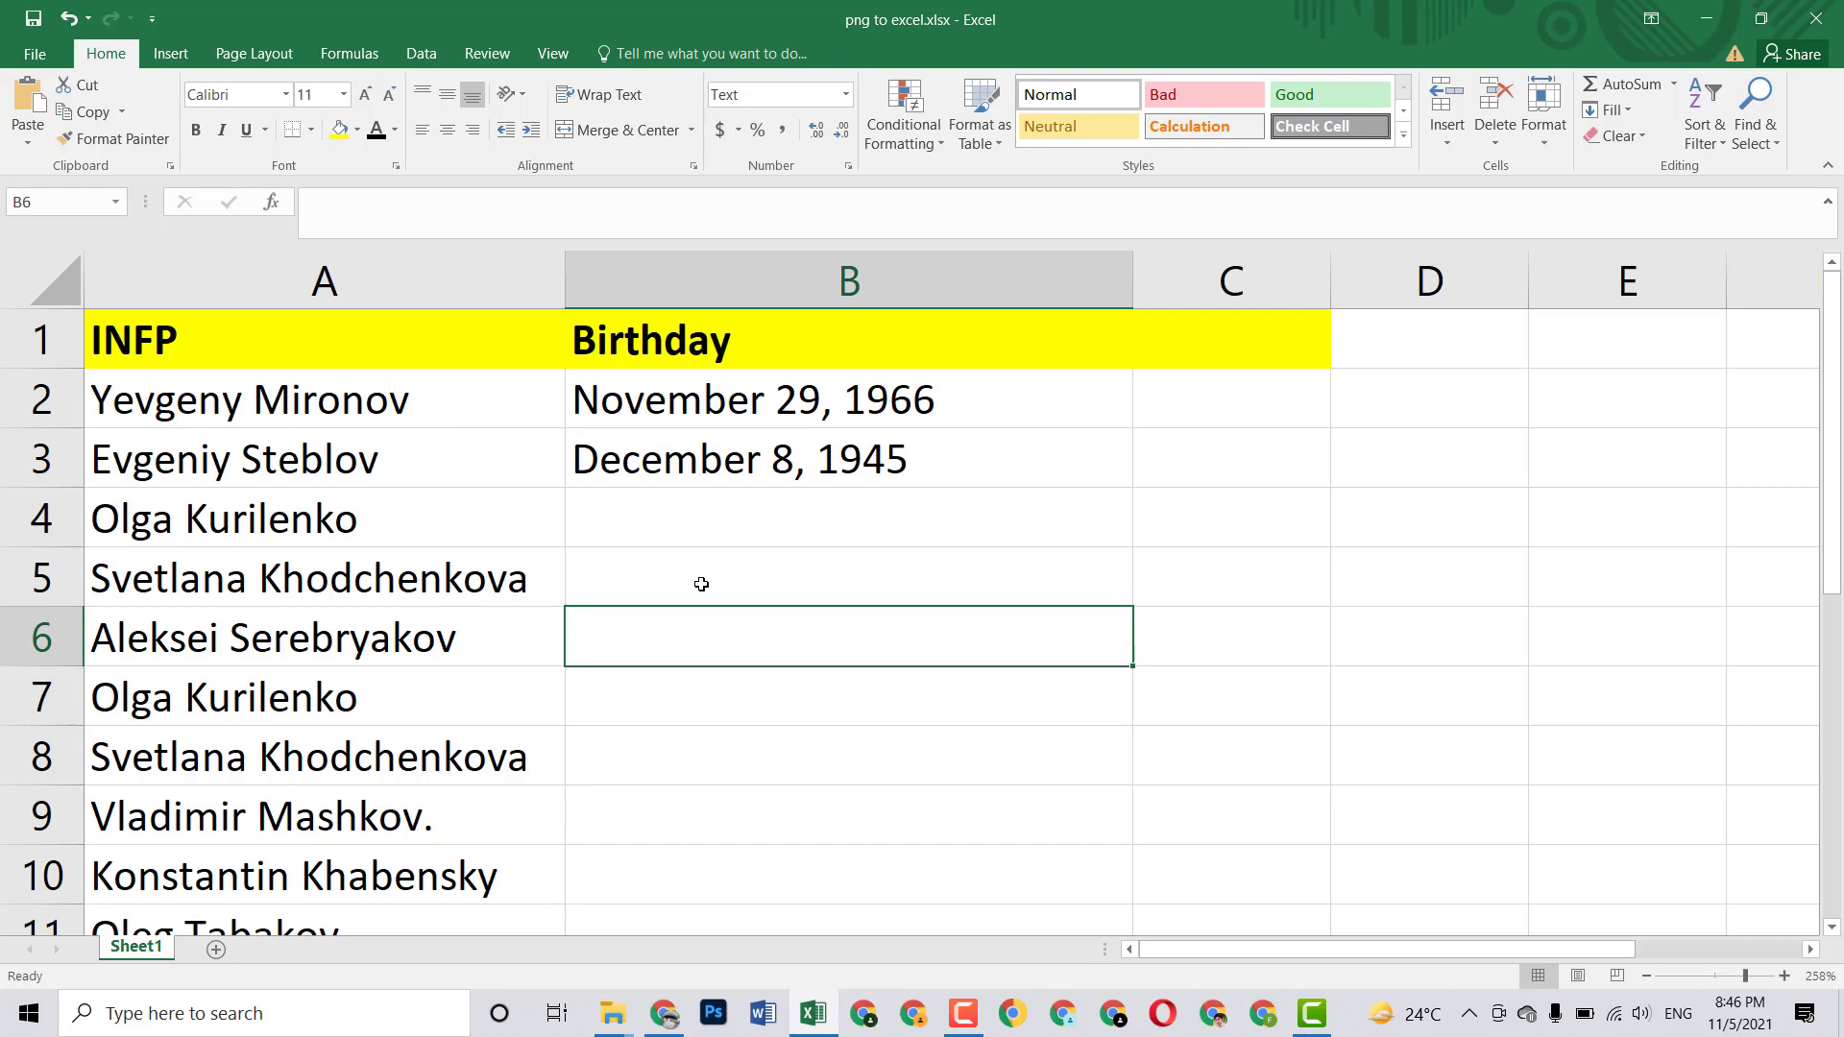
Copy the name Olga Kurilenko from A4 and return to the browser
double_click(392, 518)
left_click_drag(391, 518, 88, 519)
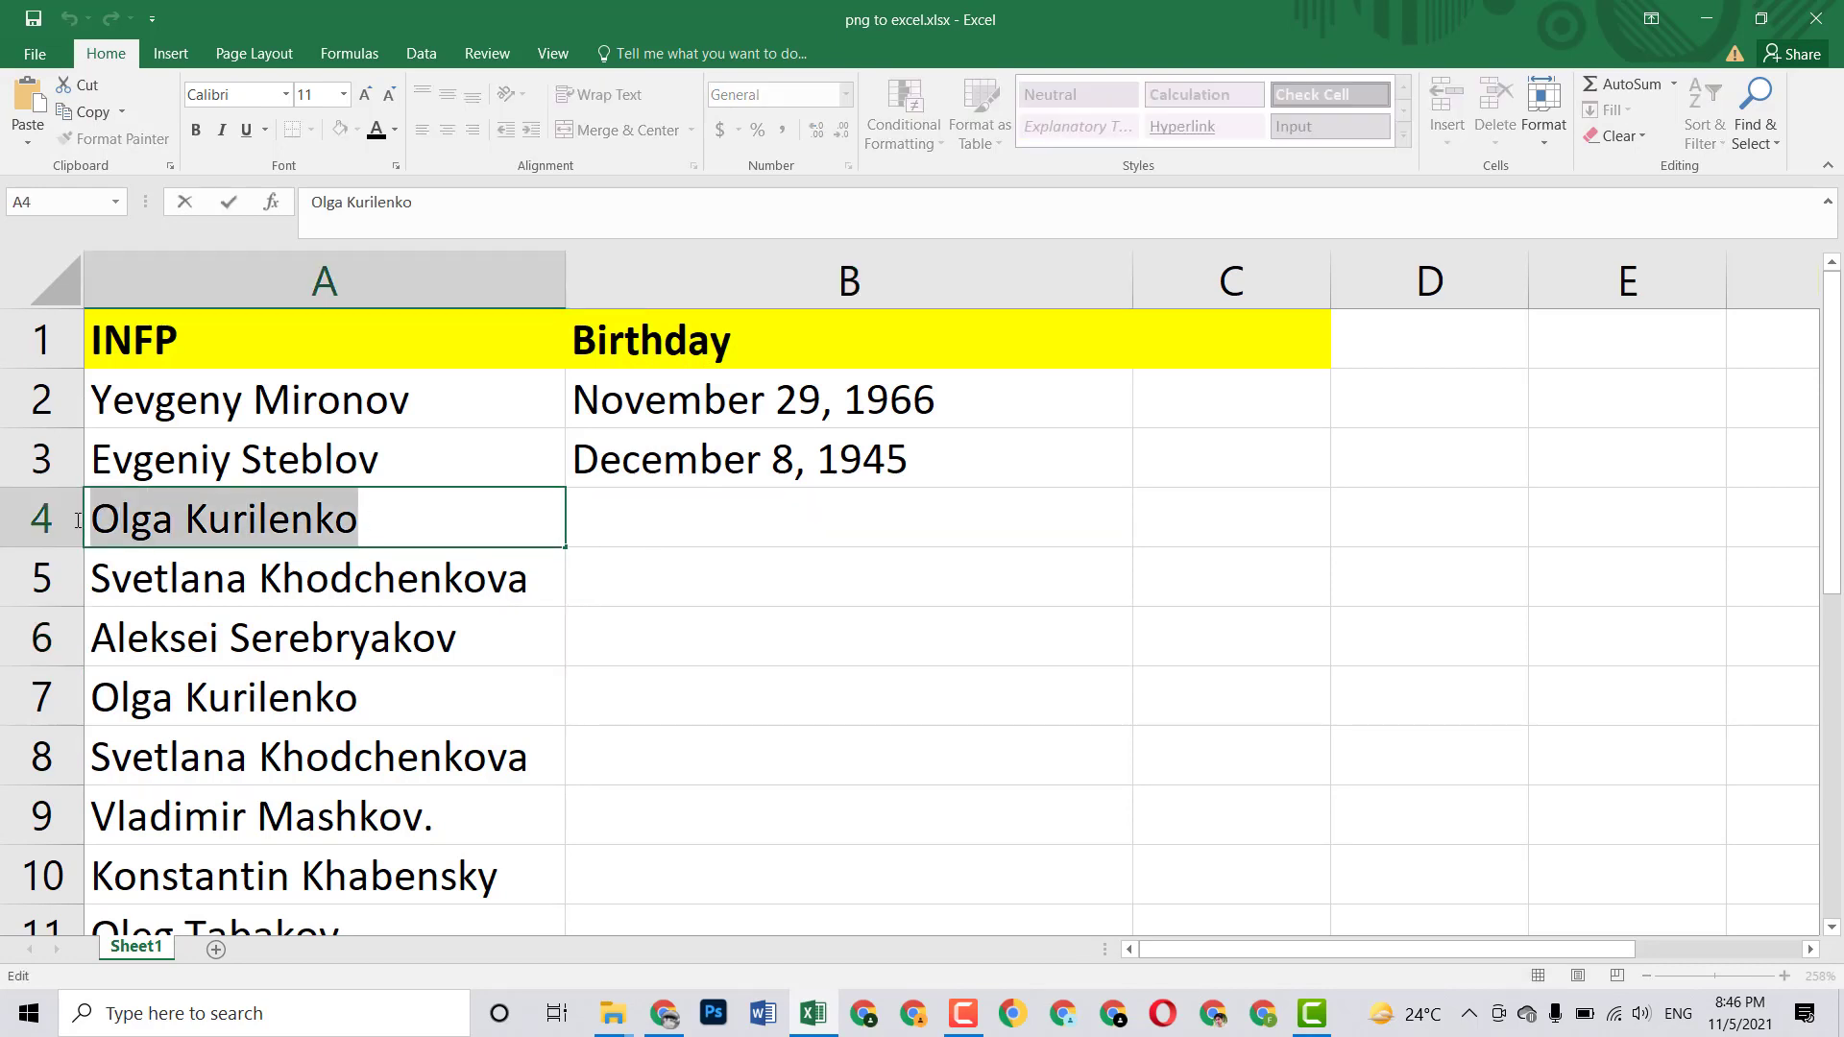
right_click(150, 526)
left_click(234, 572)
left_click(665, 1014)
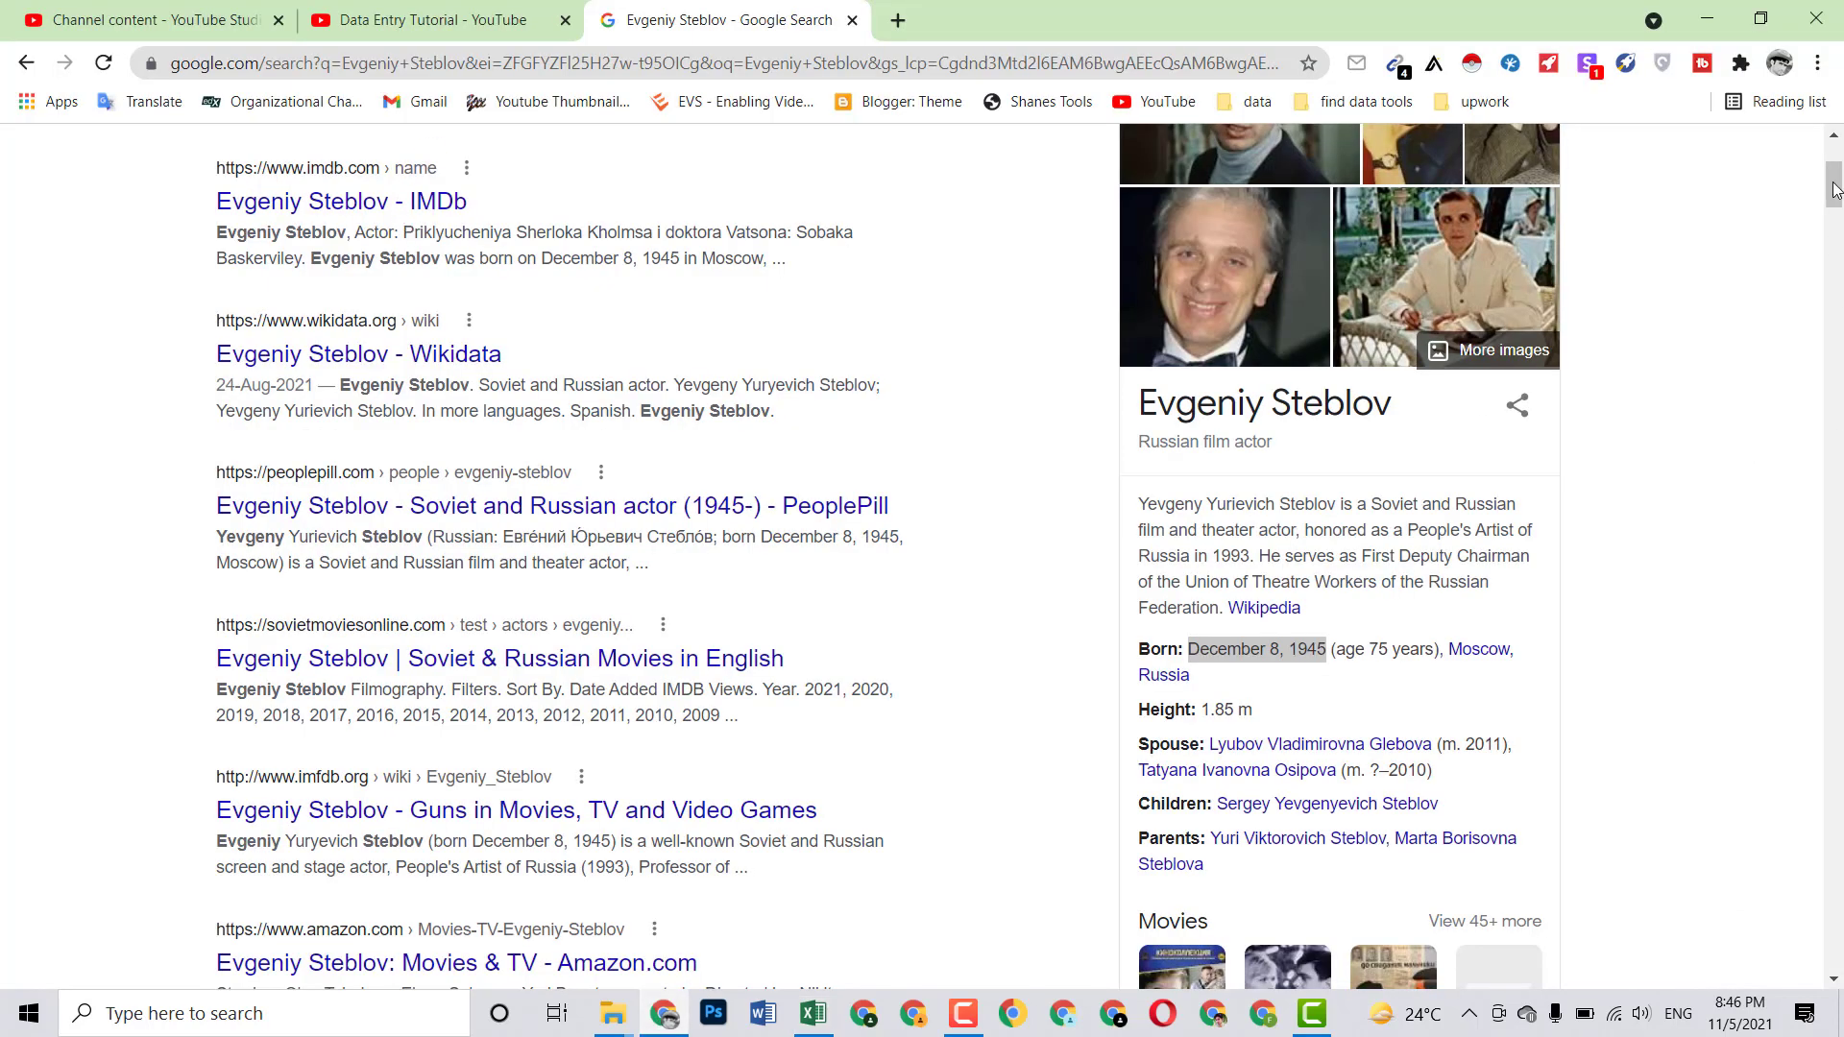
Replace the Google search with Olga Kurilenko and run it
left_click(1837, 146)
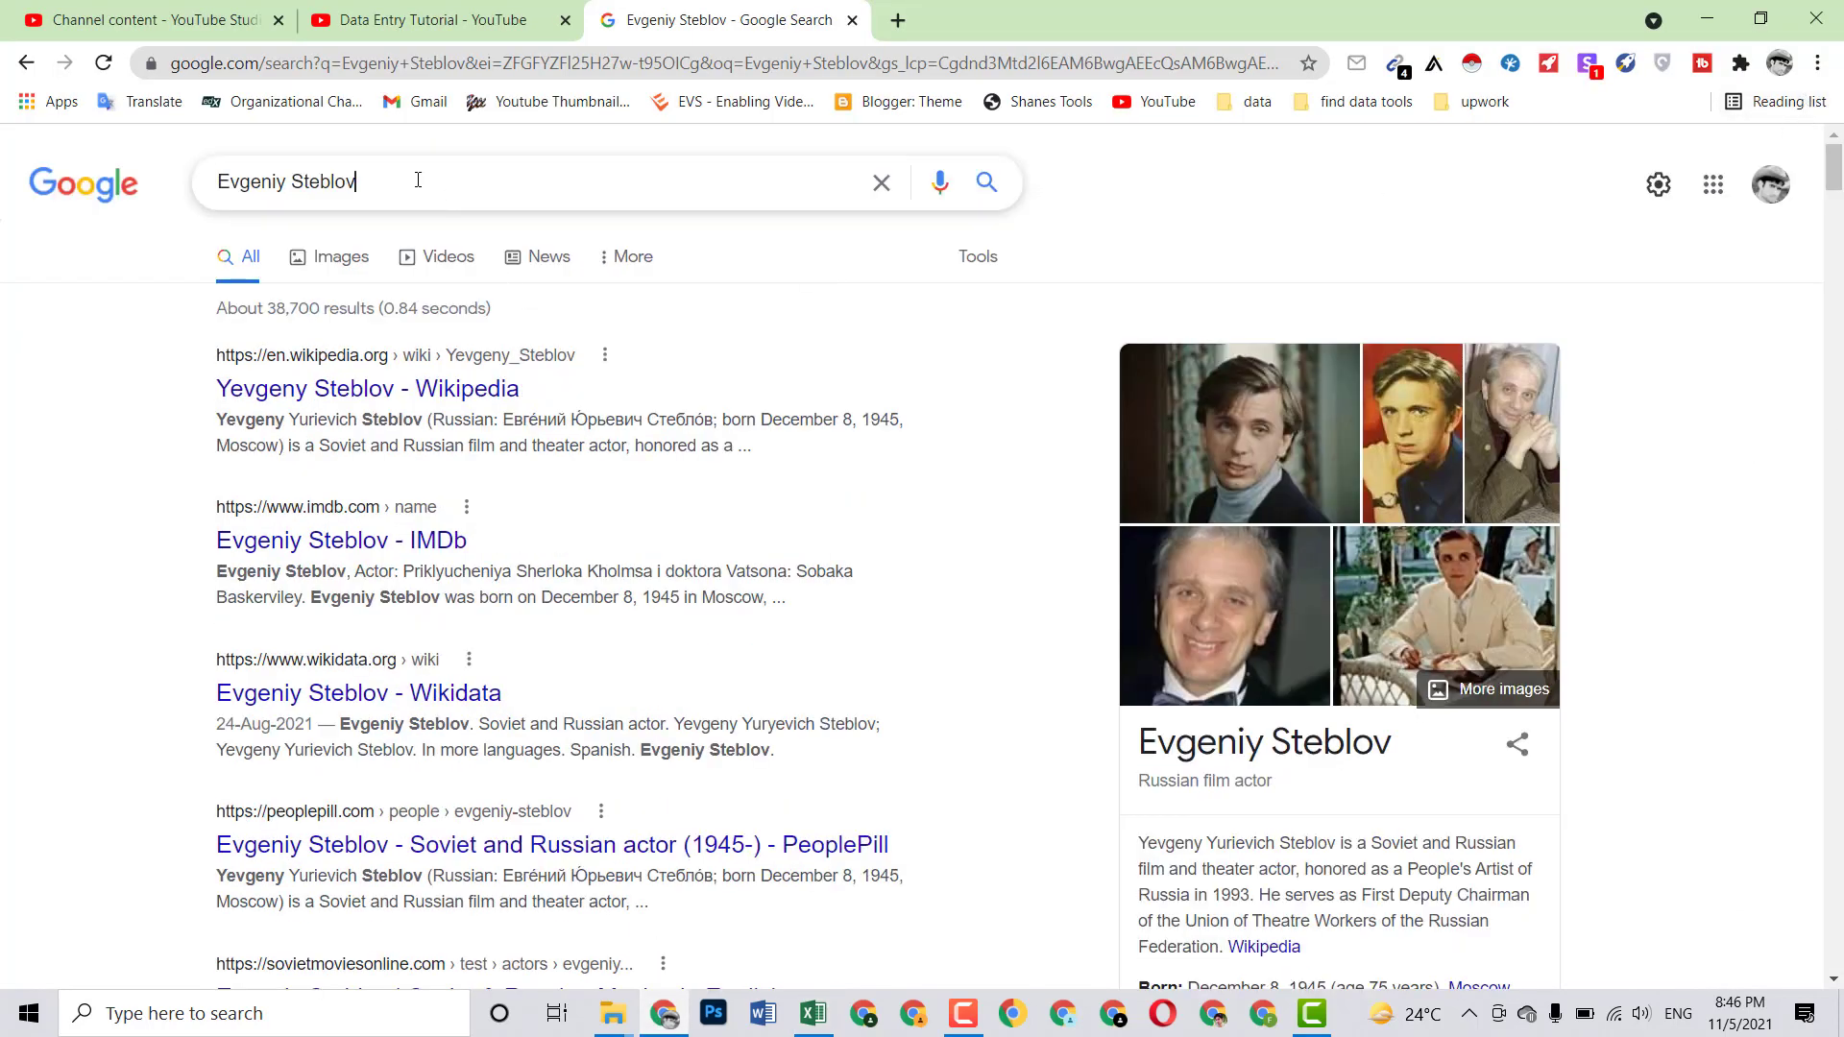
left_click_drag(413, 183, 153, 200)
key("BackSpace")
right_click(254, 189)
left_click(313, 377)
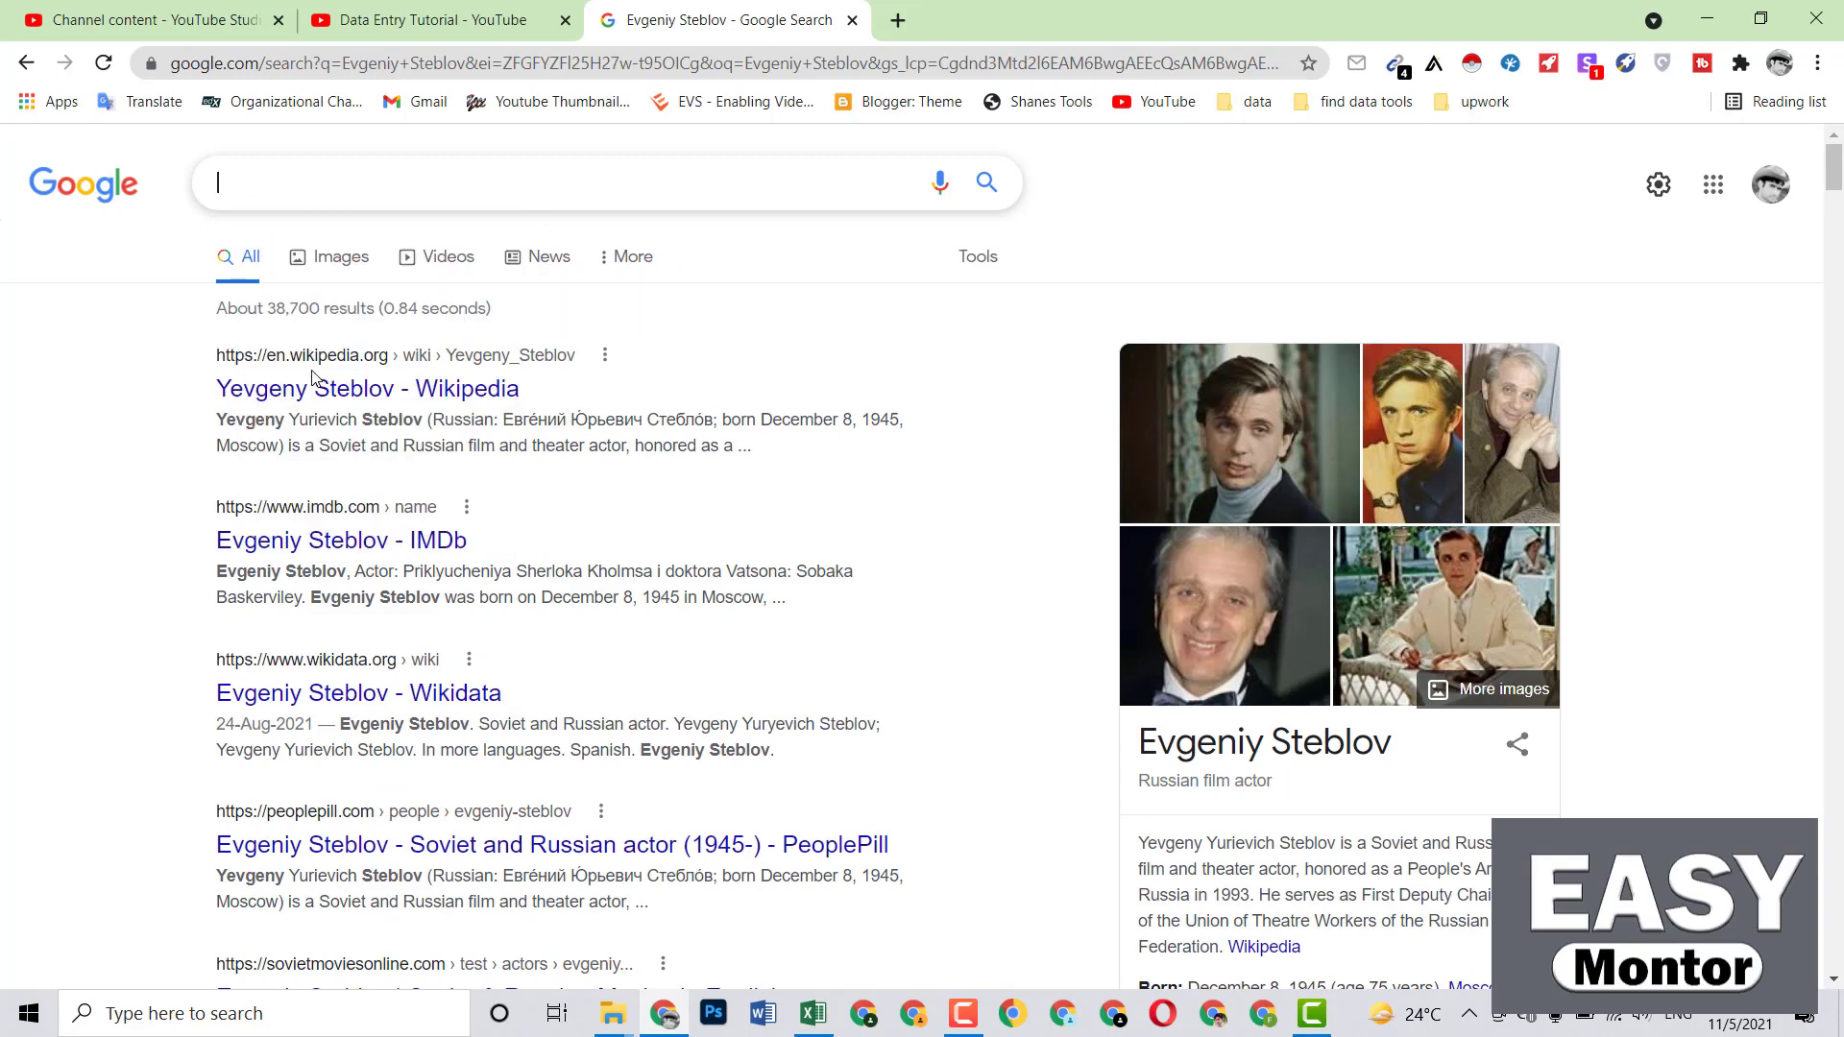
key("Return")
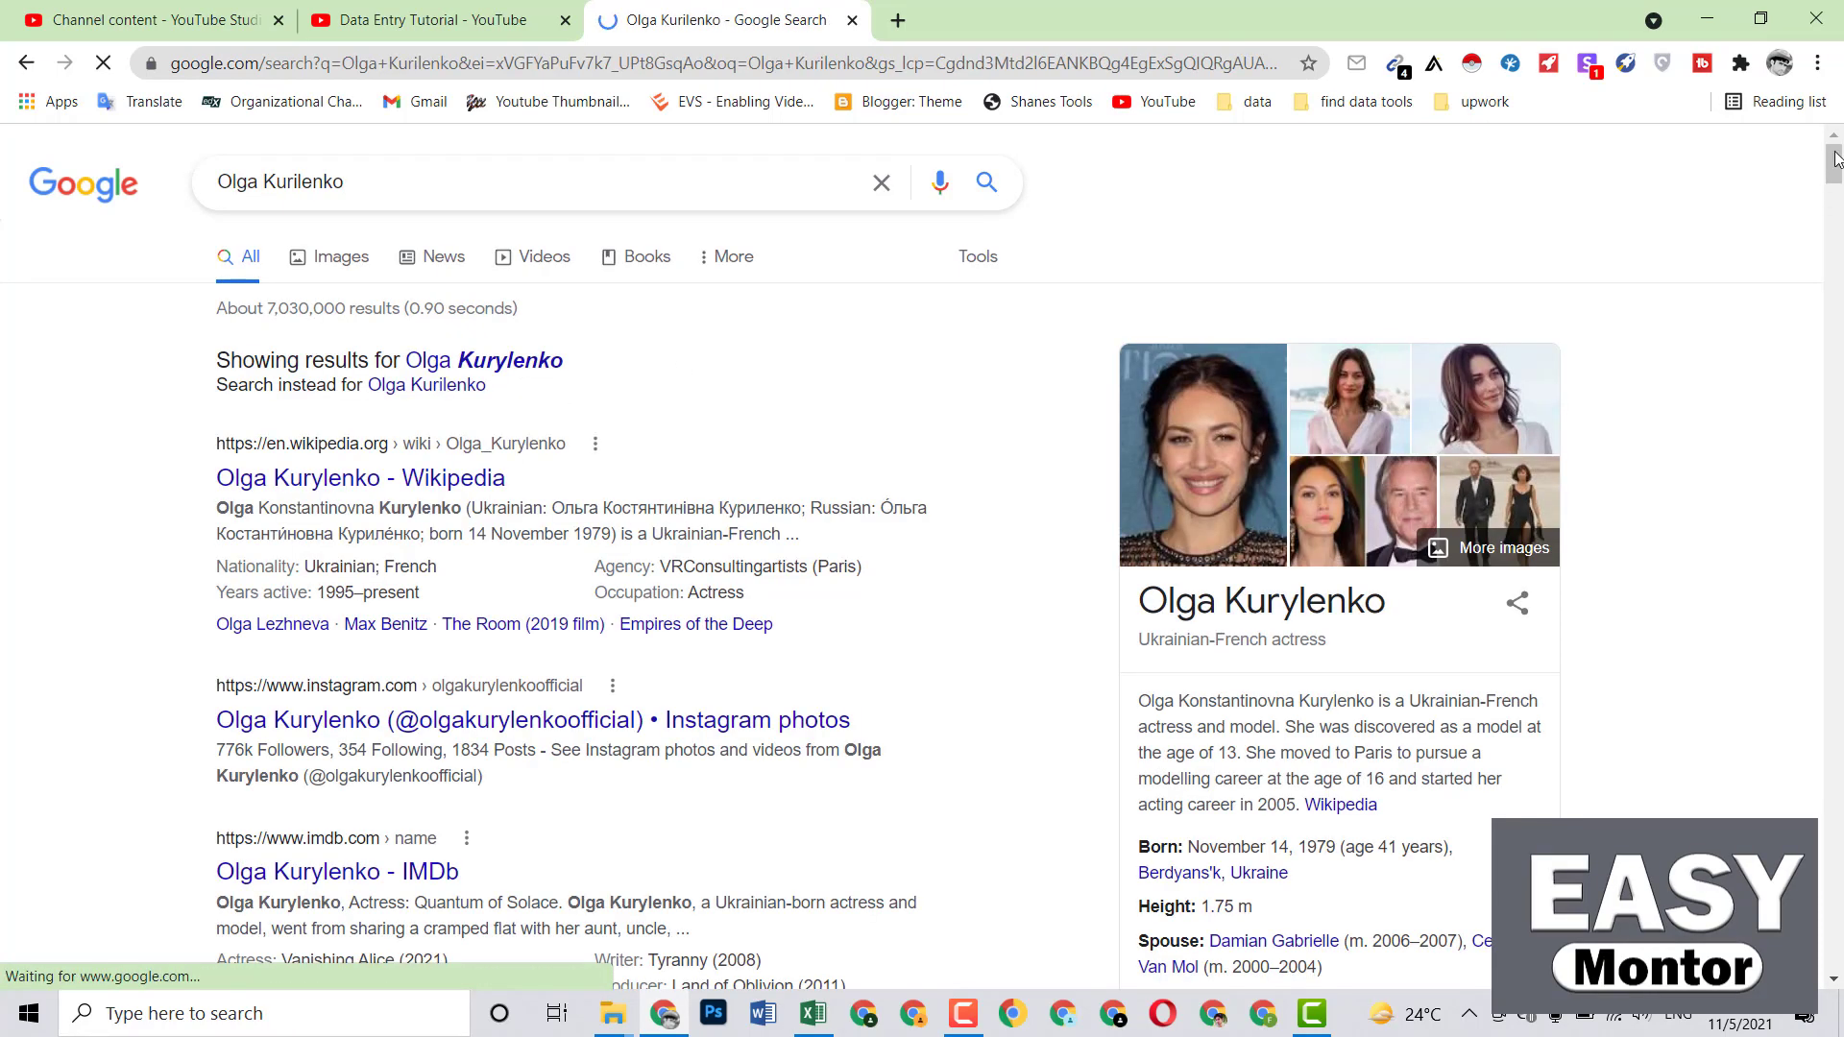
scroll(1834, 166, "down", 3)
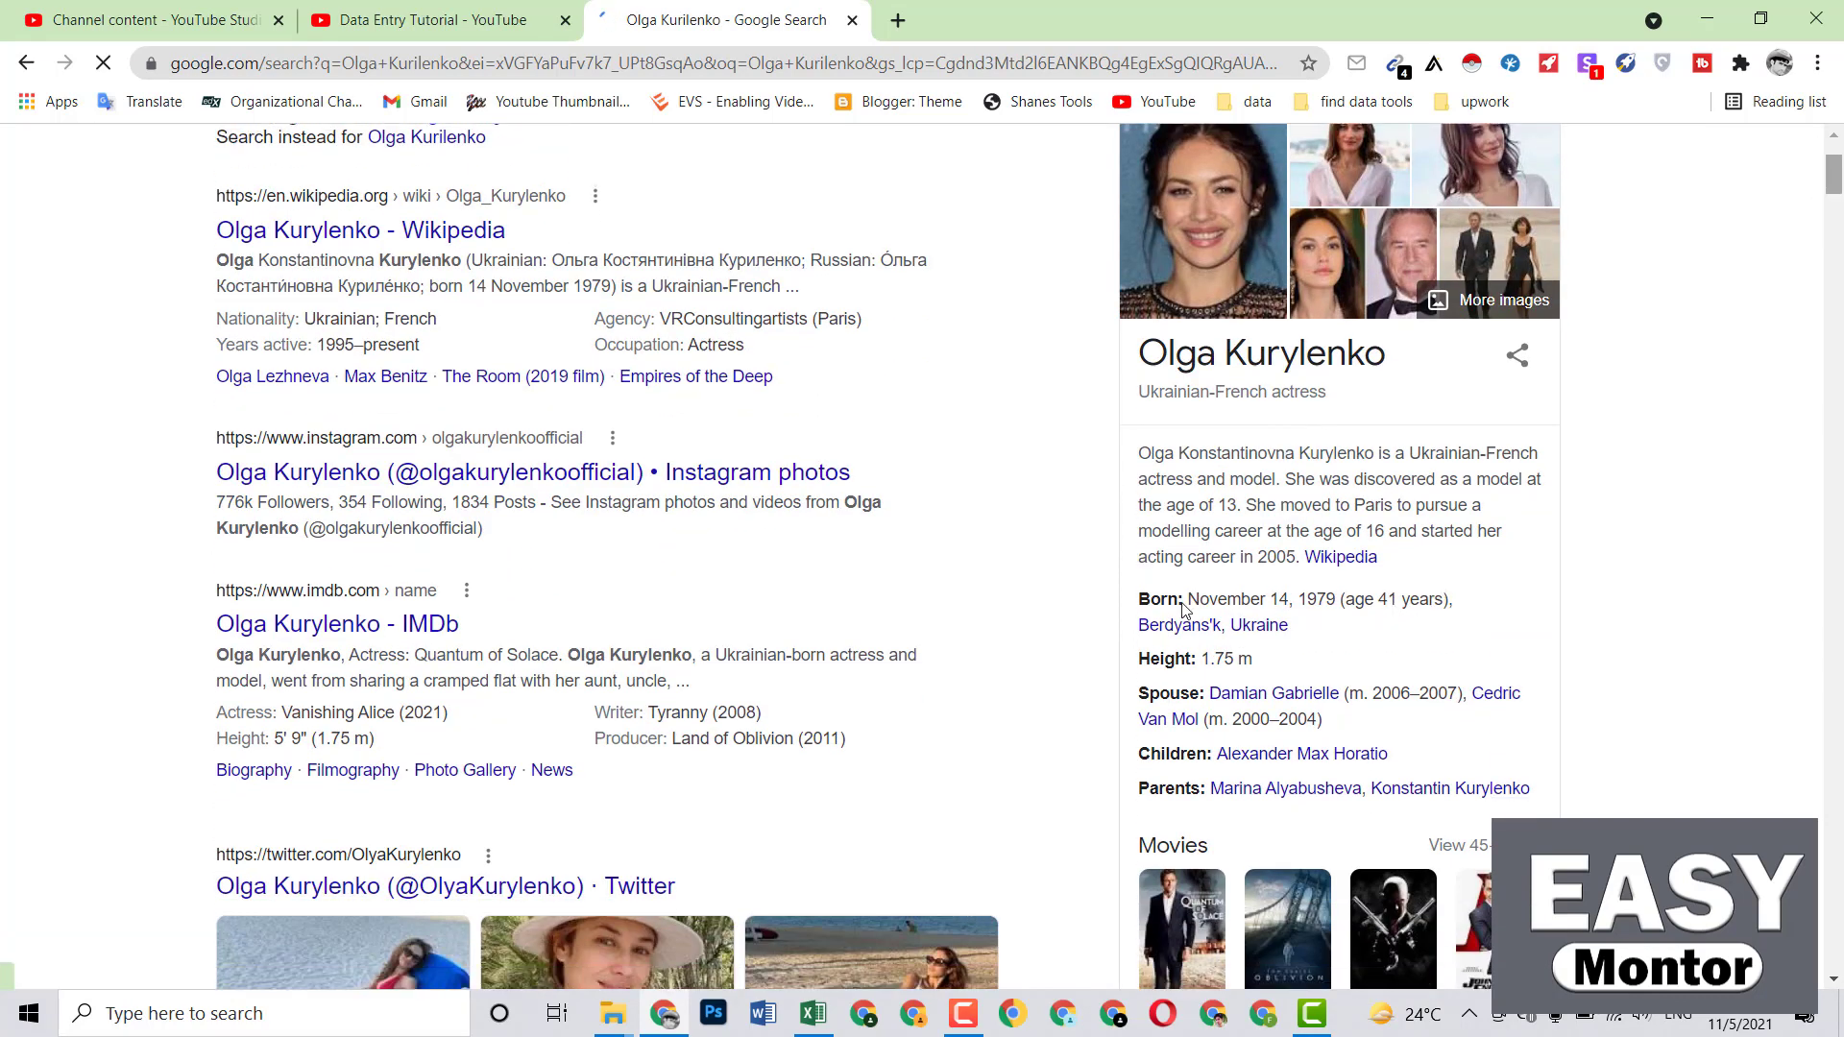
left_click_drag(1188, 600, 1337, 599)
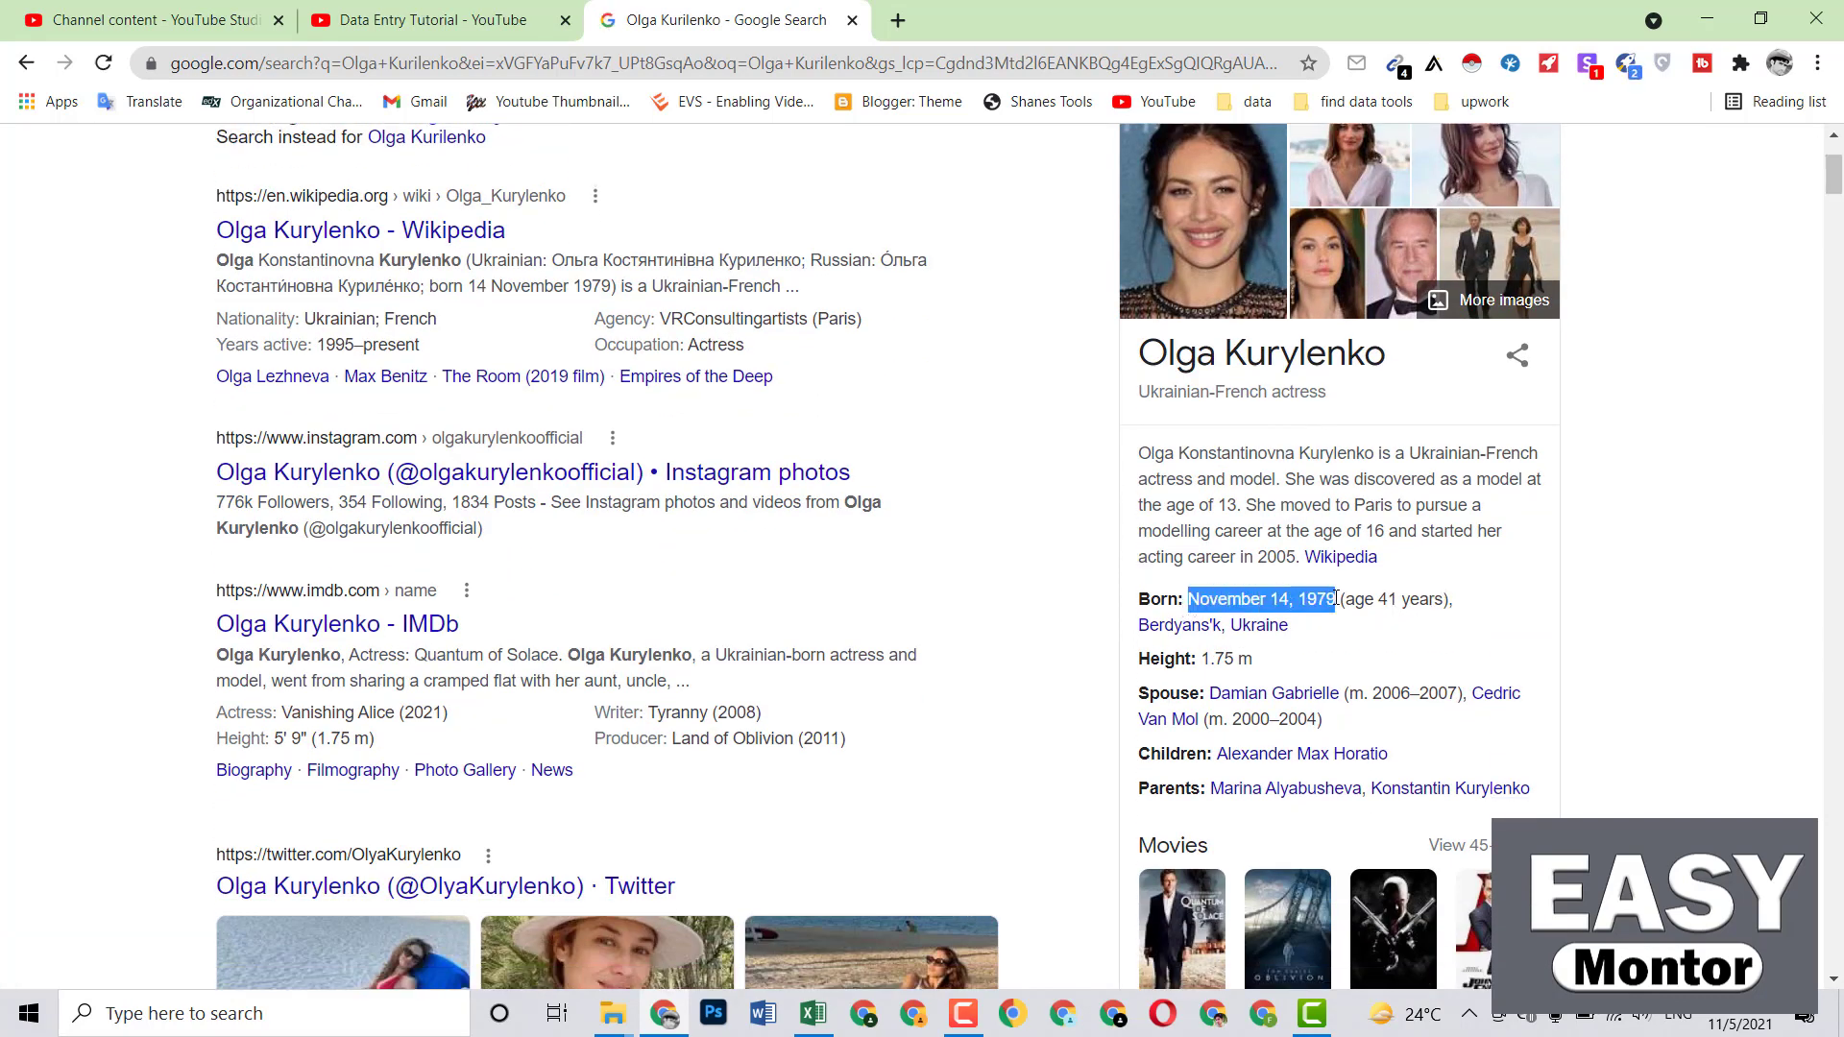
right_click(1325, 597)
left_click(1356, 612)
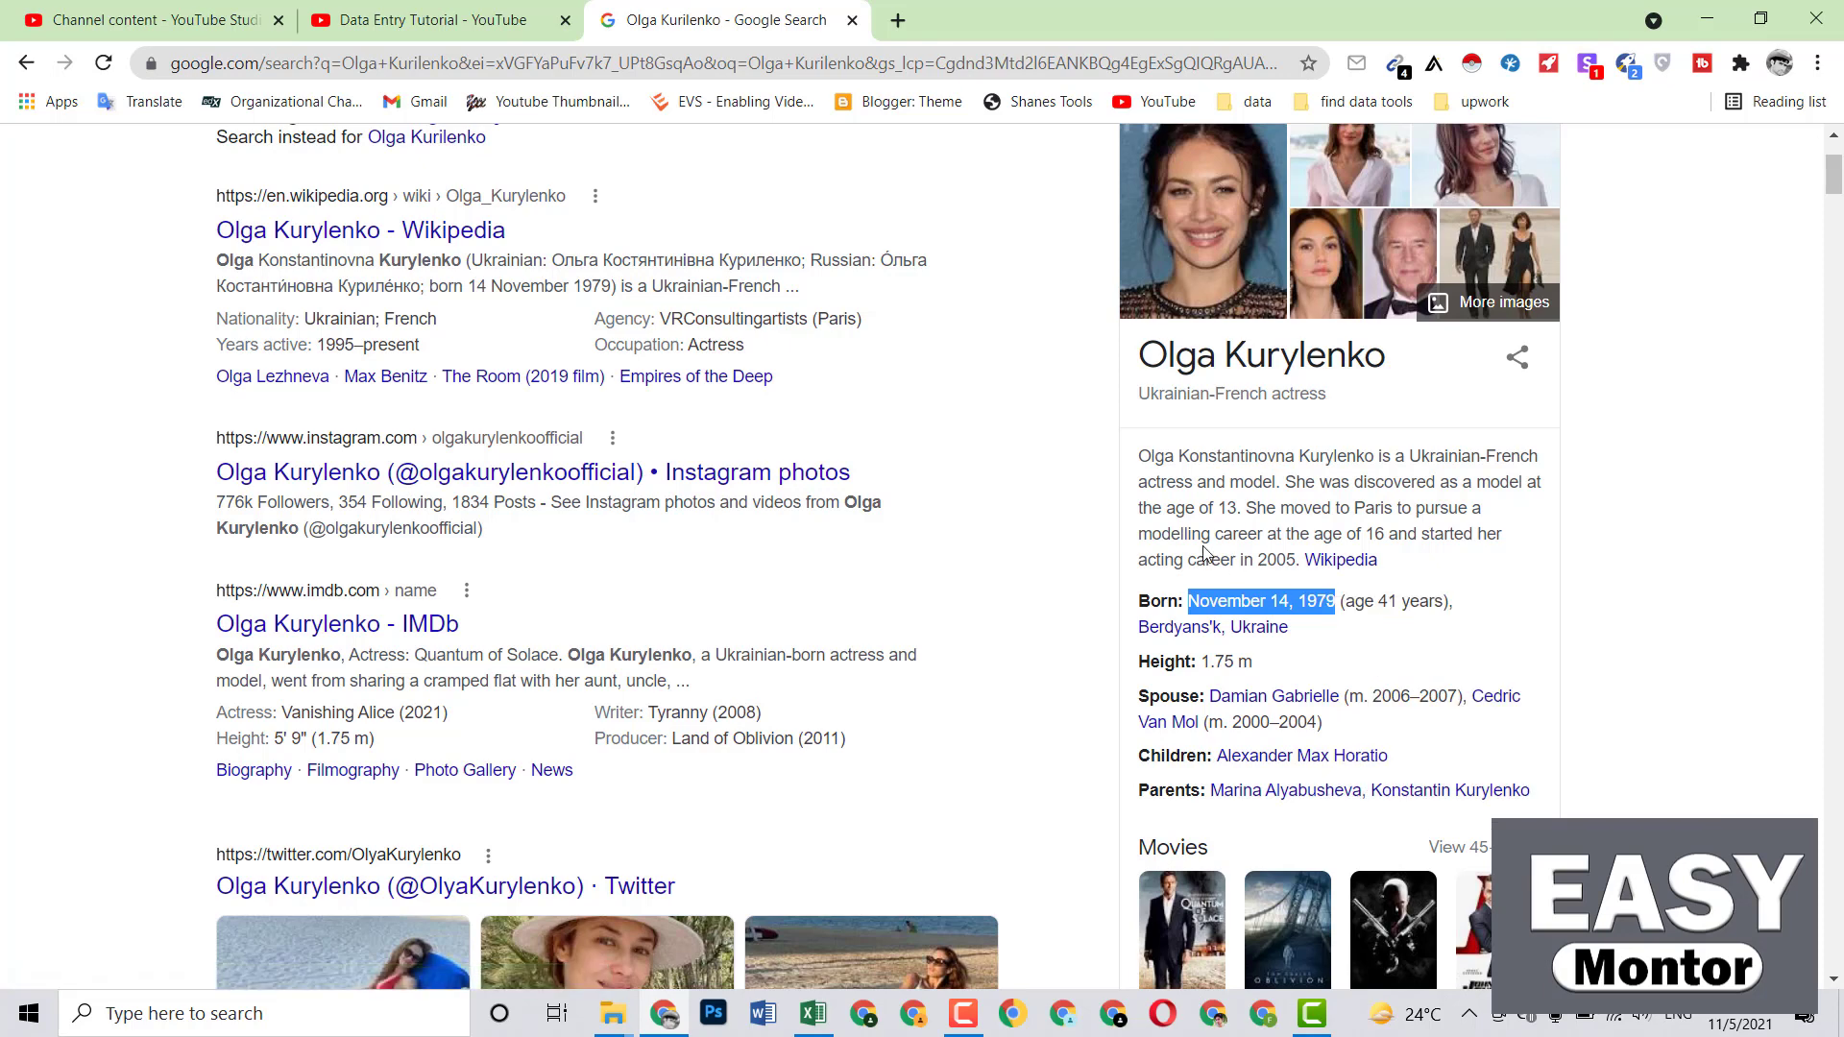
left_click(812, 1013)
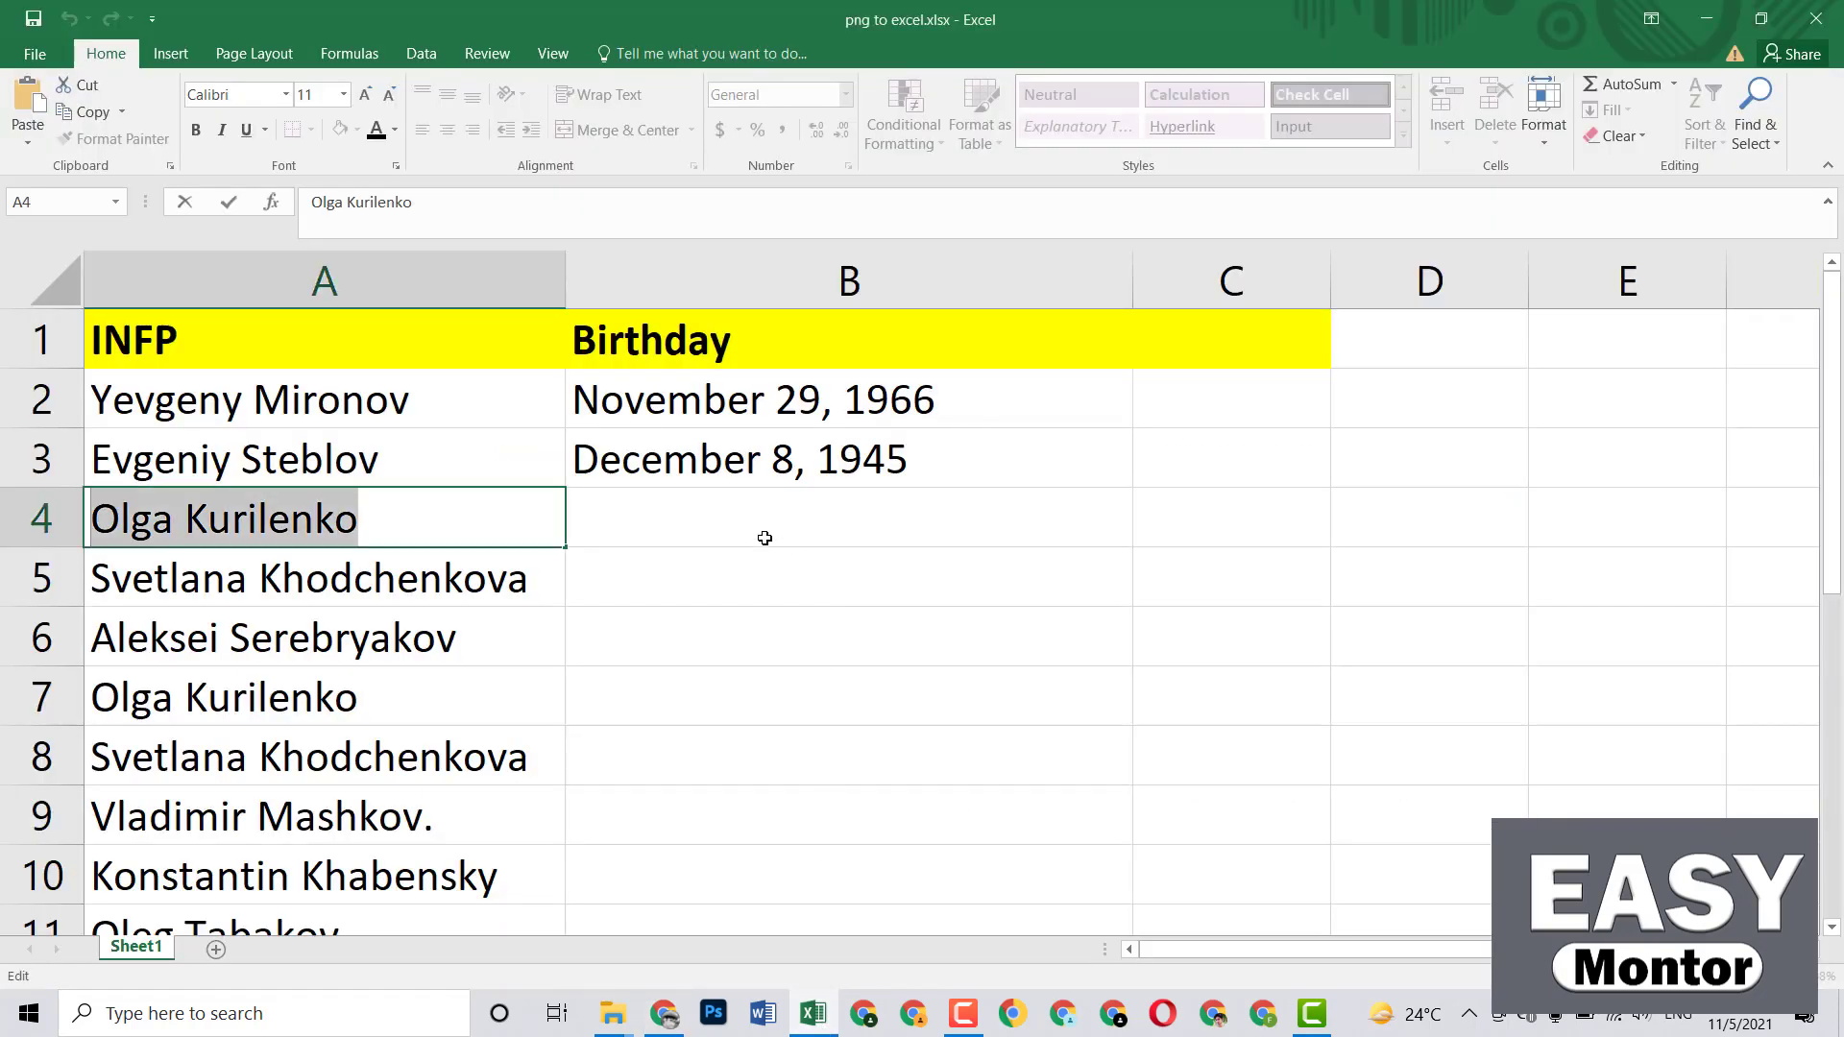
Paste November 14, 1979 into B4, then bring the project folder window back
left_click(668, 516)
right_click(668, 516)
left_click(722, 605)
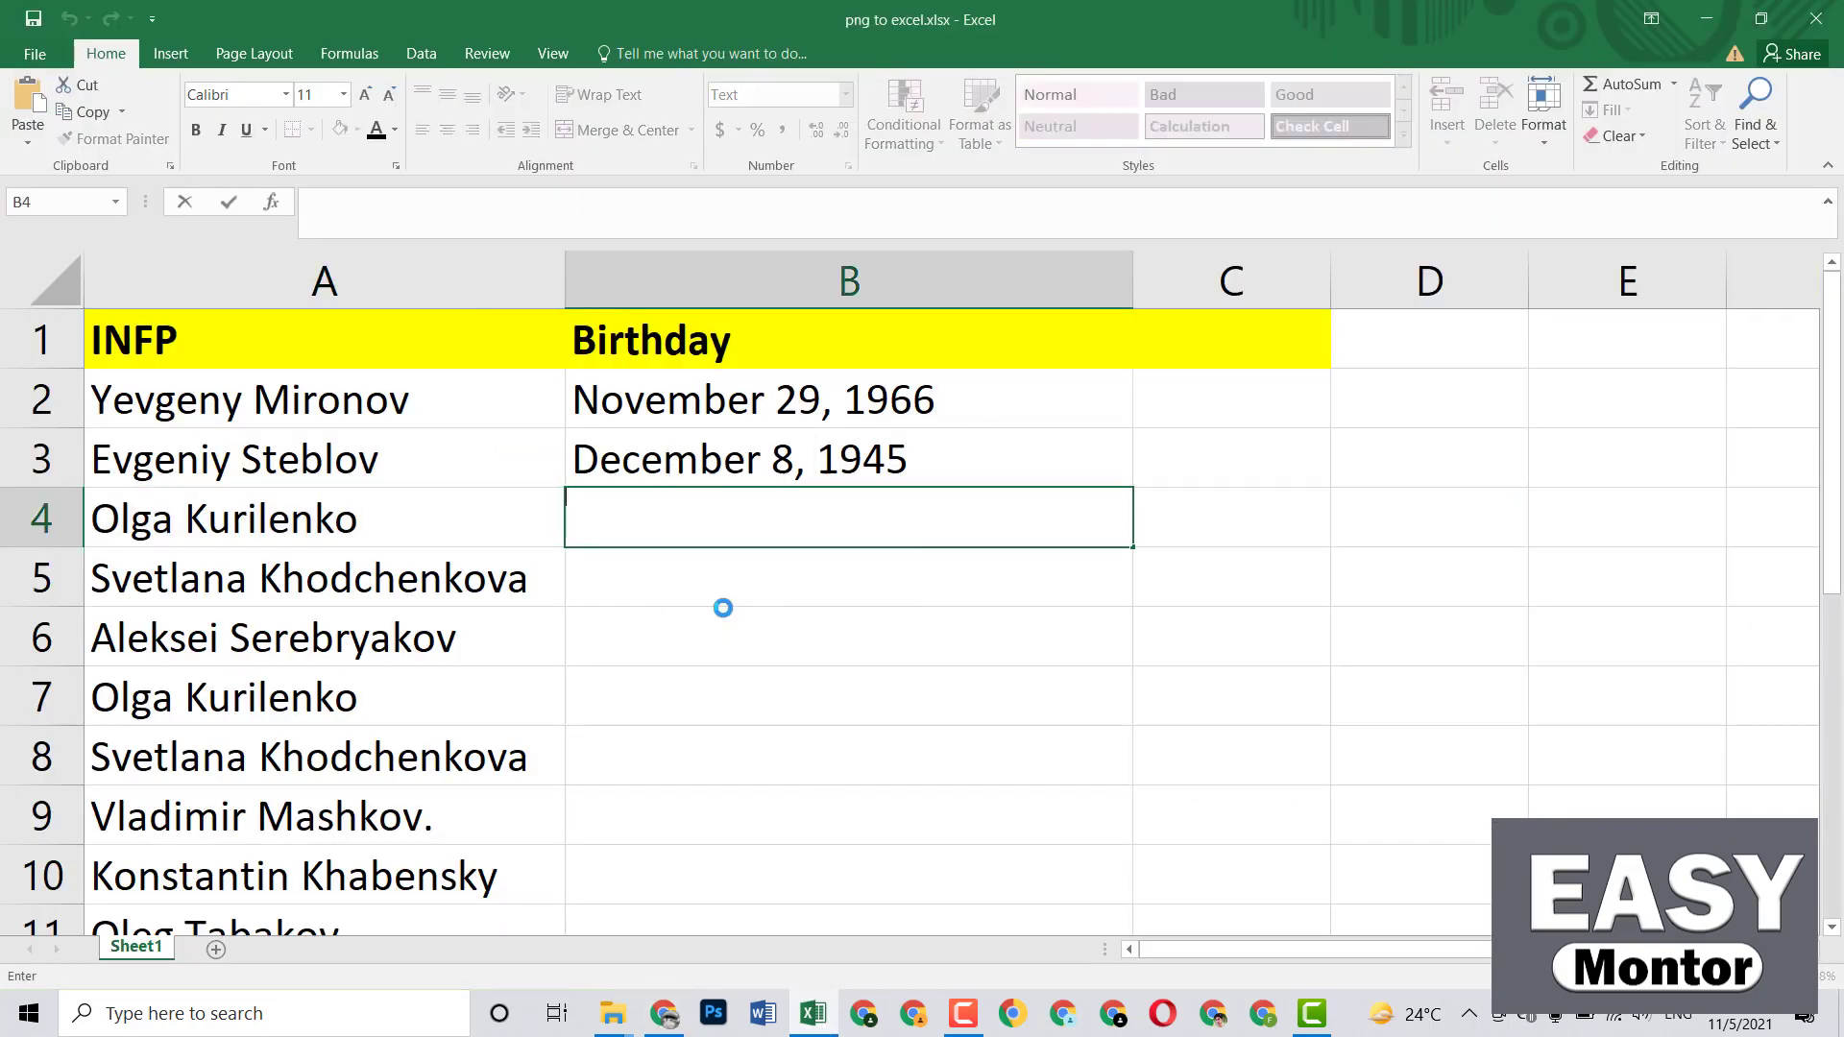
left_click(710, 632)
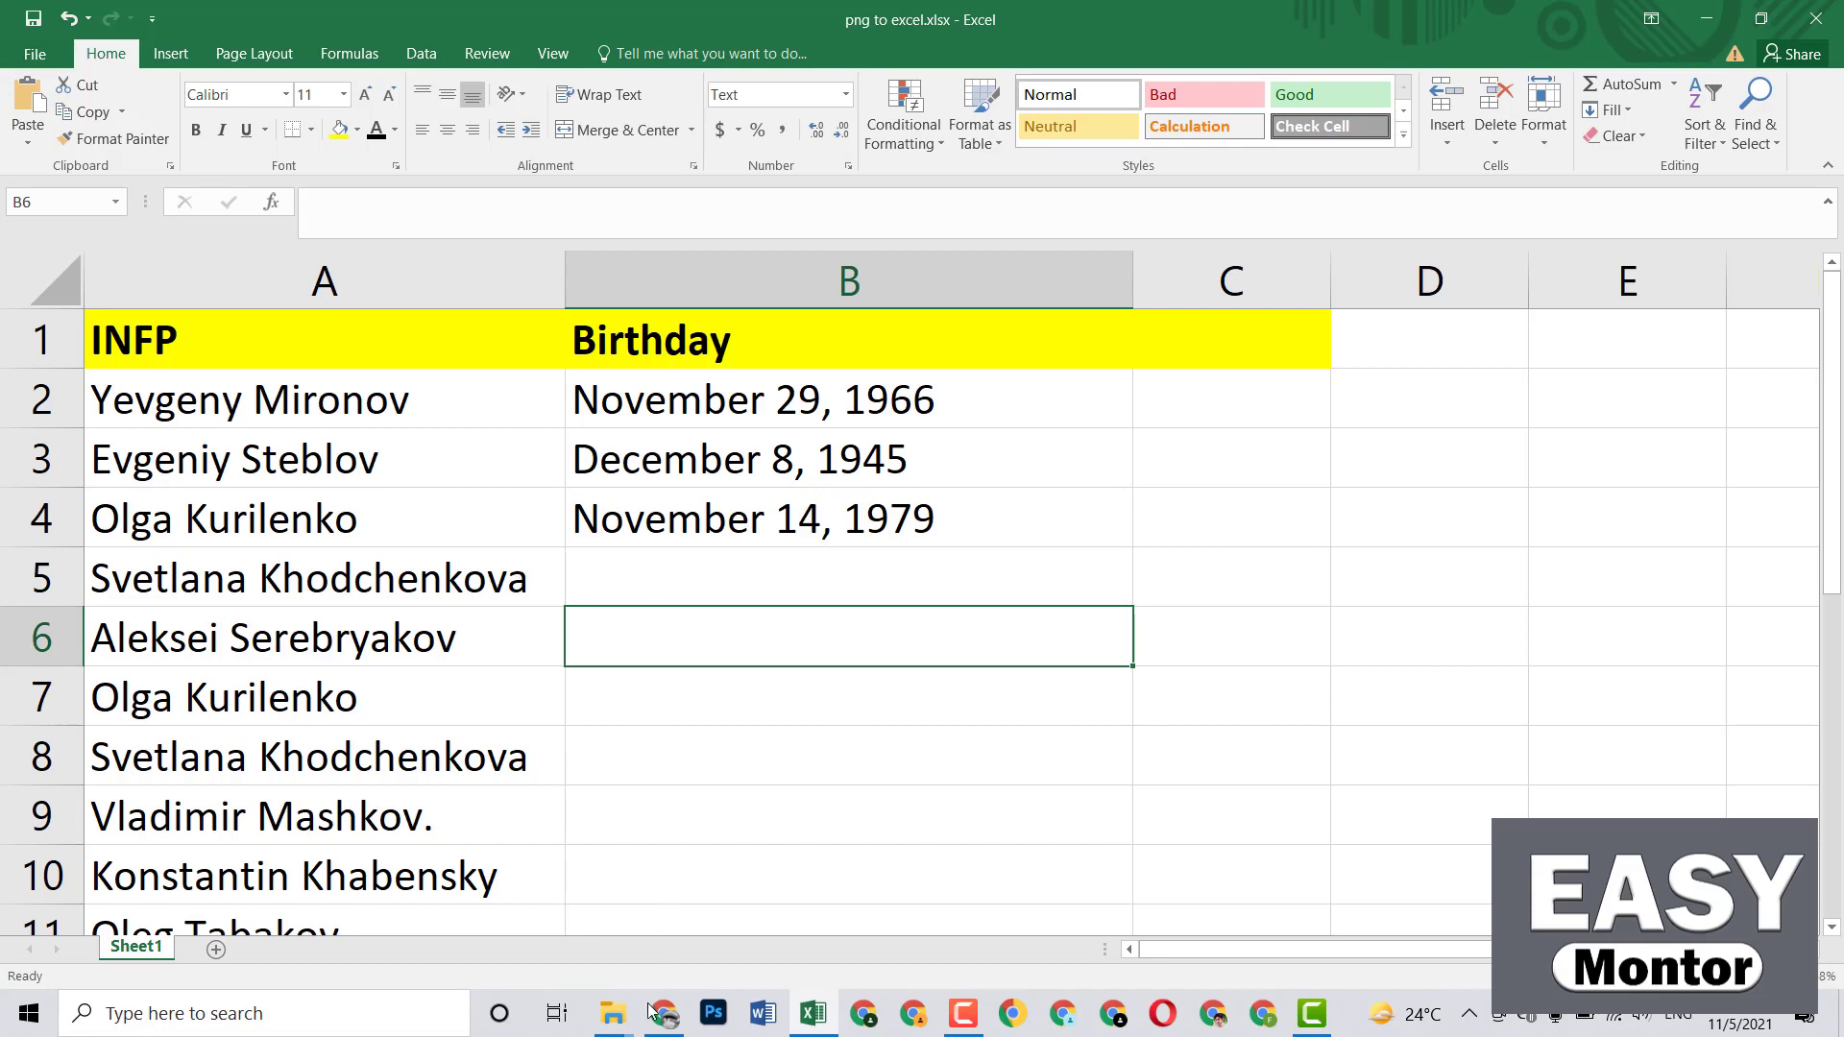
mouse_move(612, 1014)
left_click(678, 901)
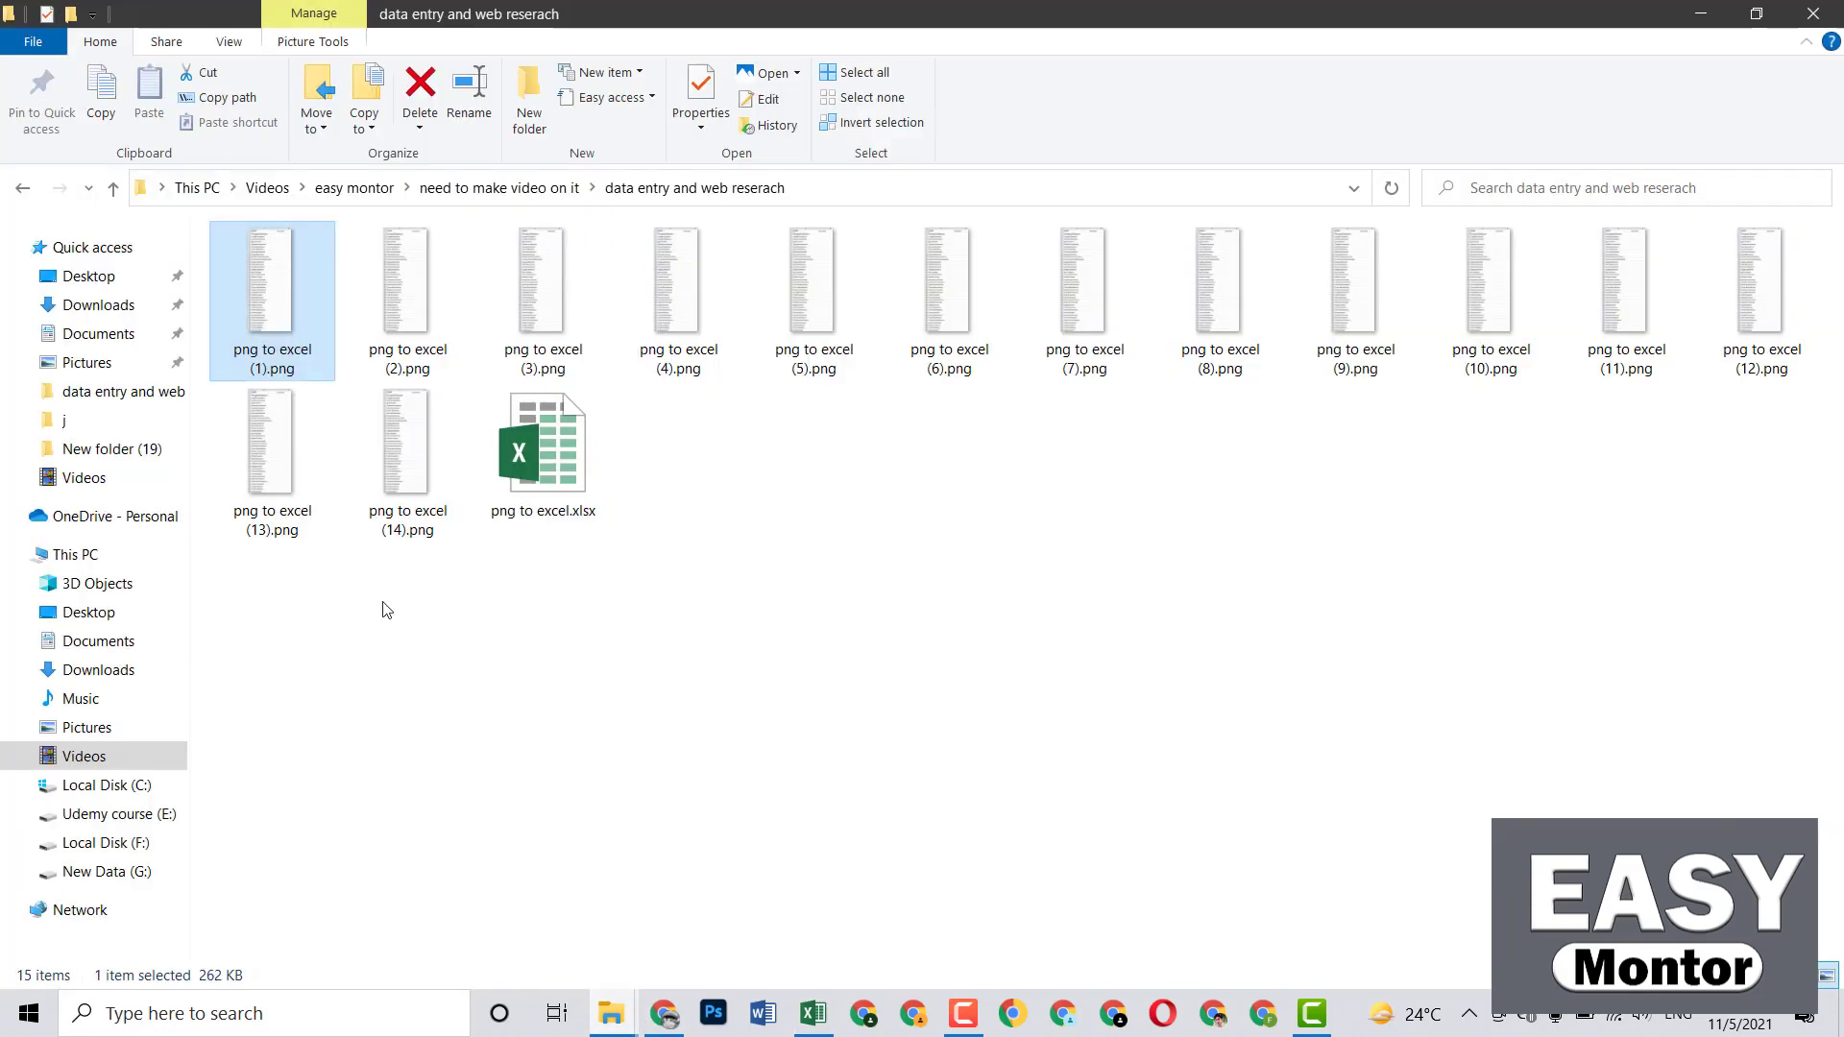
Preview the name list in 'png to excel (1).png' in Photos, then close it
double_click(265, 297)
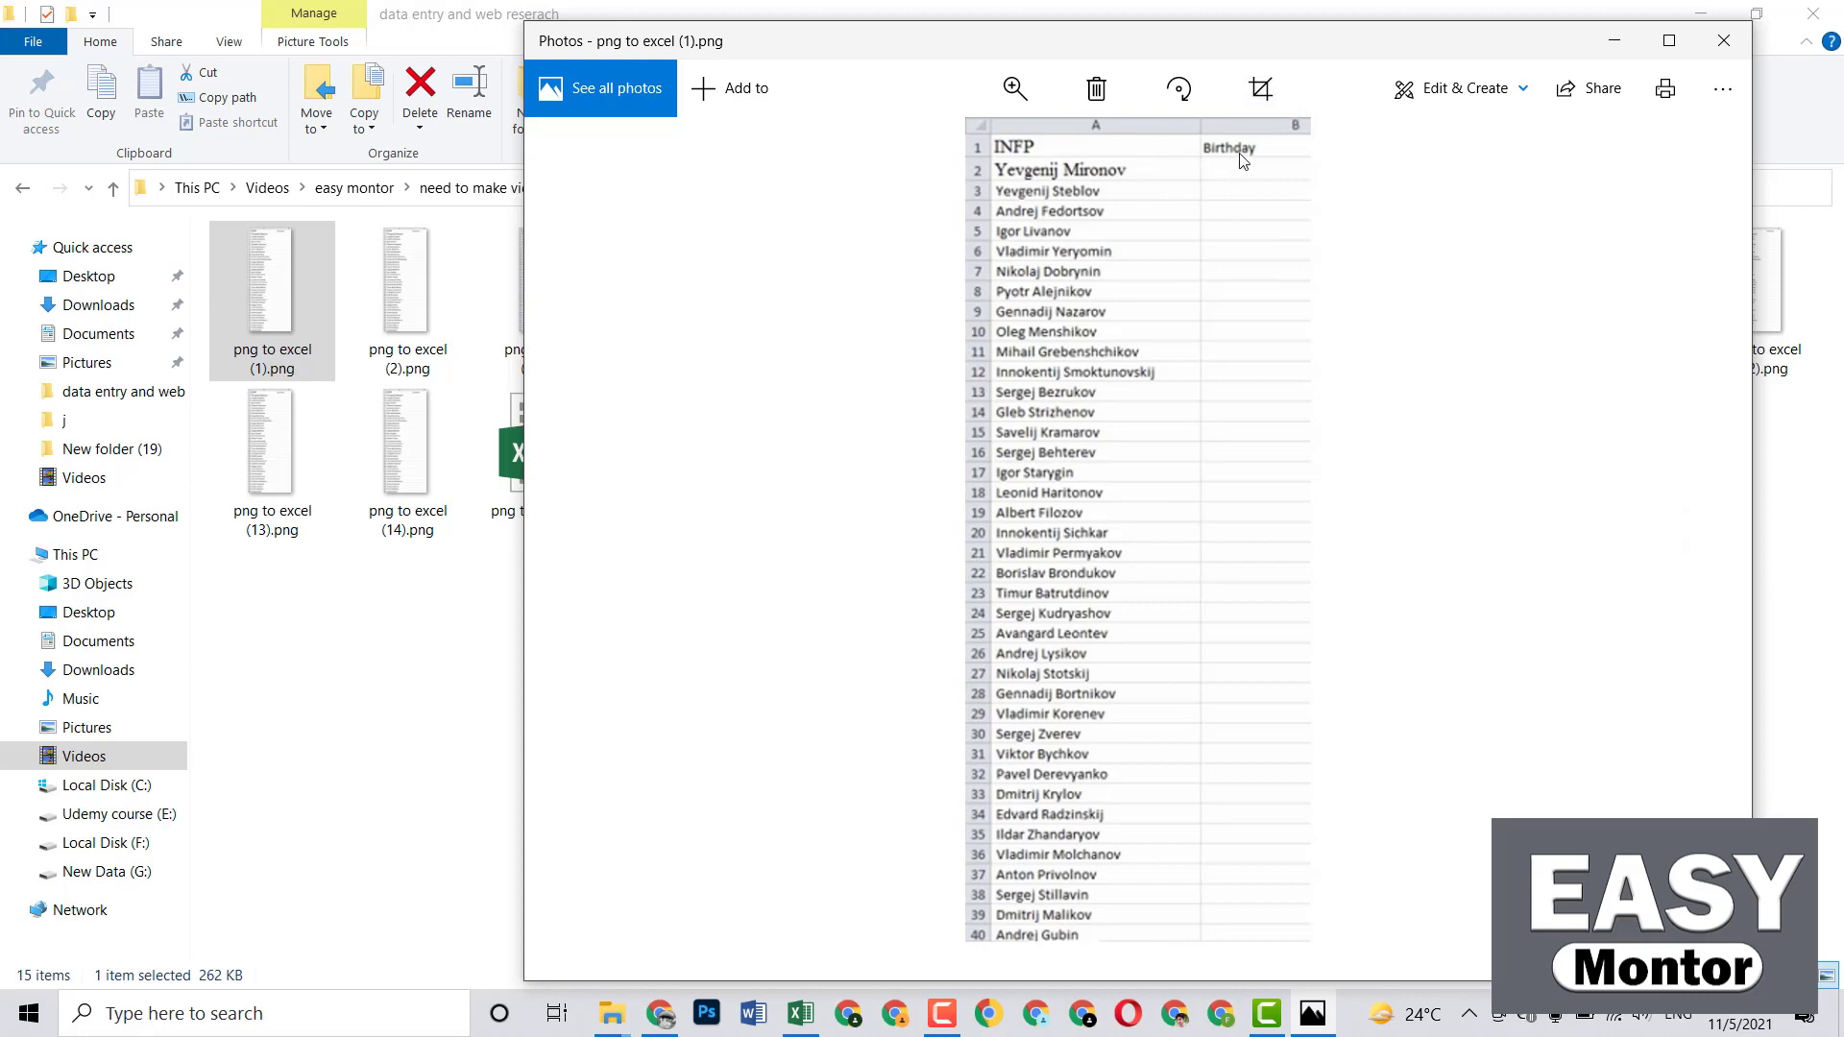
left_click(1724, 41)
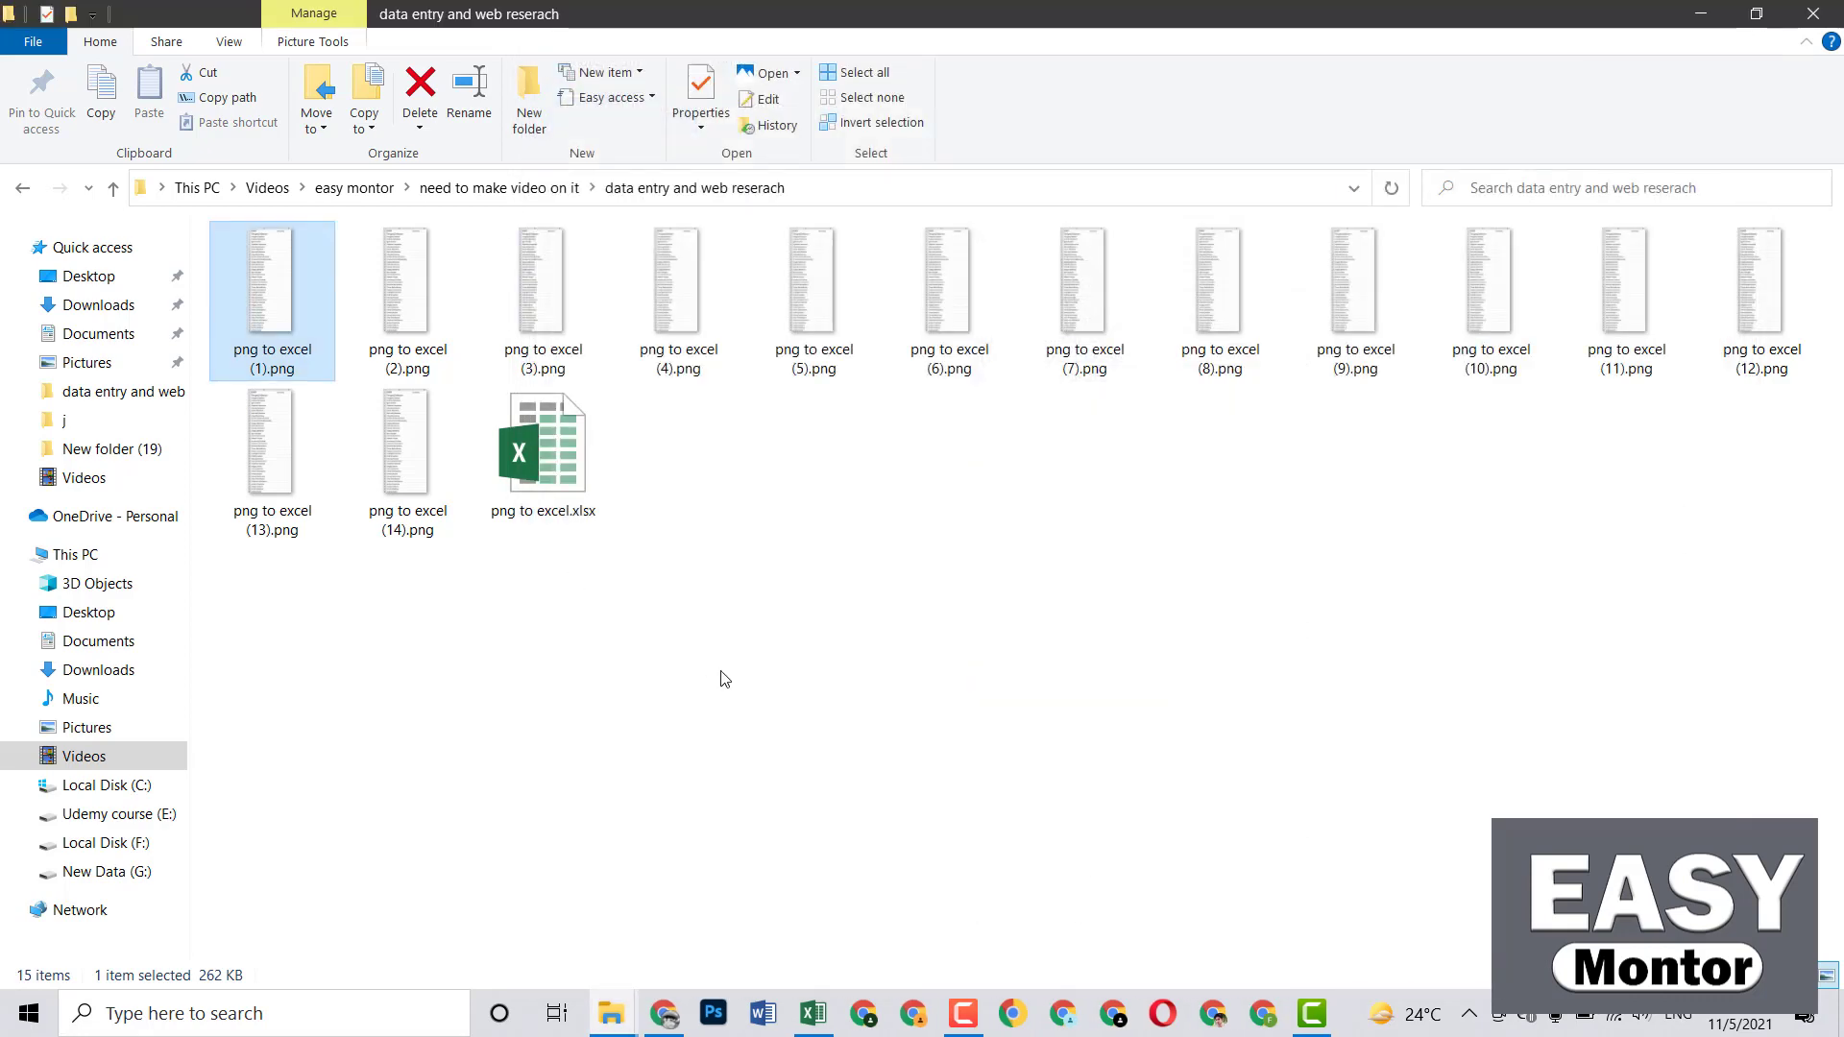
Switch to the browser's 'Data Entry Tutorial - YouTube' playlist tab
left_click(664, 1014)
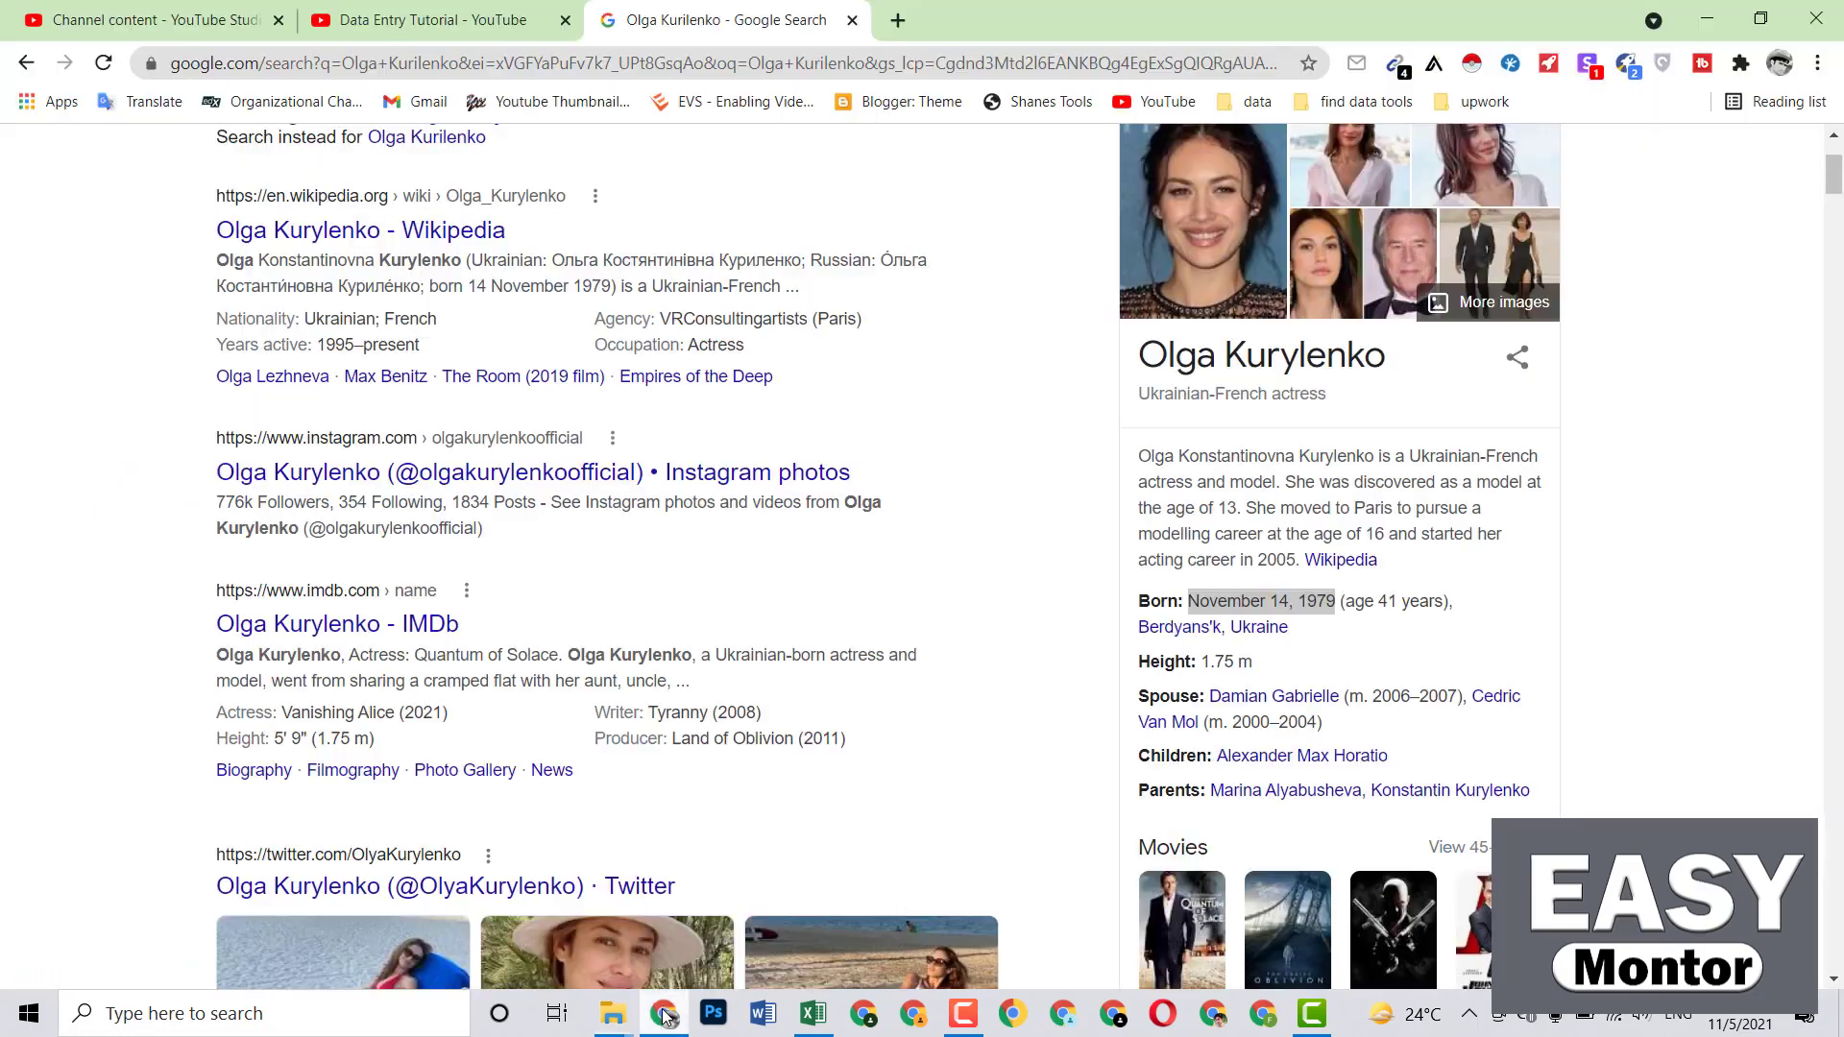
left_click(354, 9)
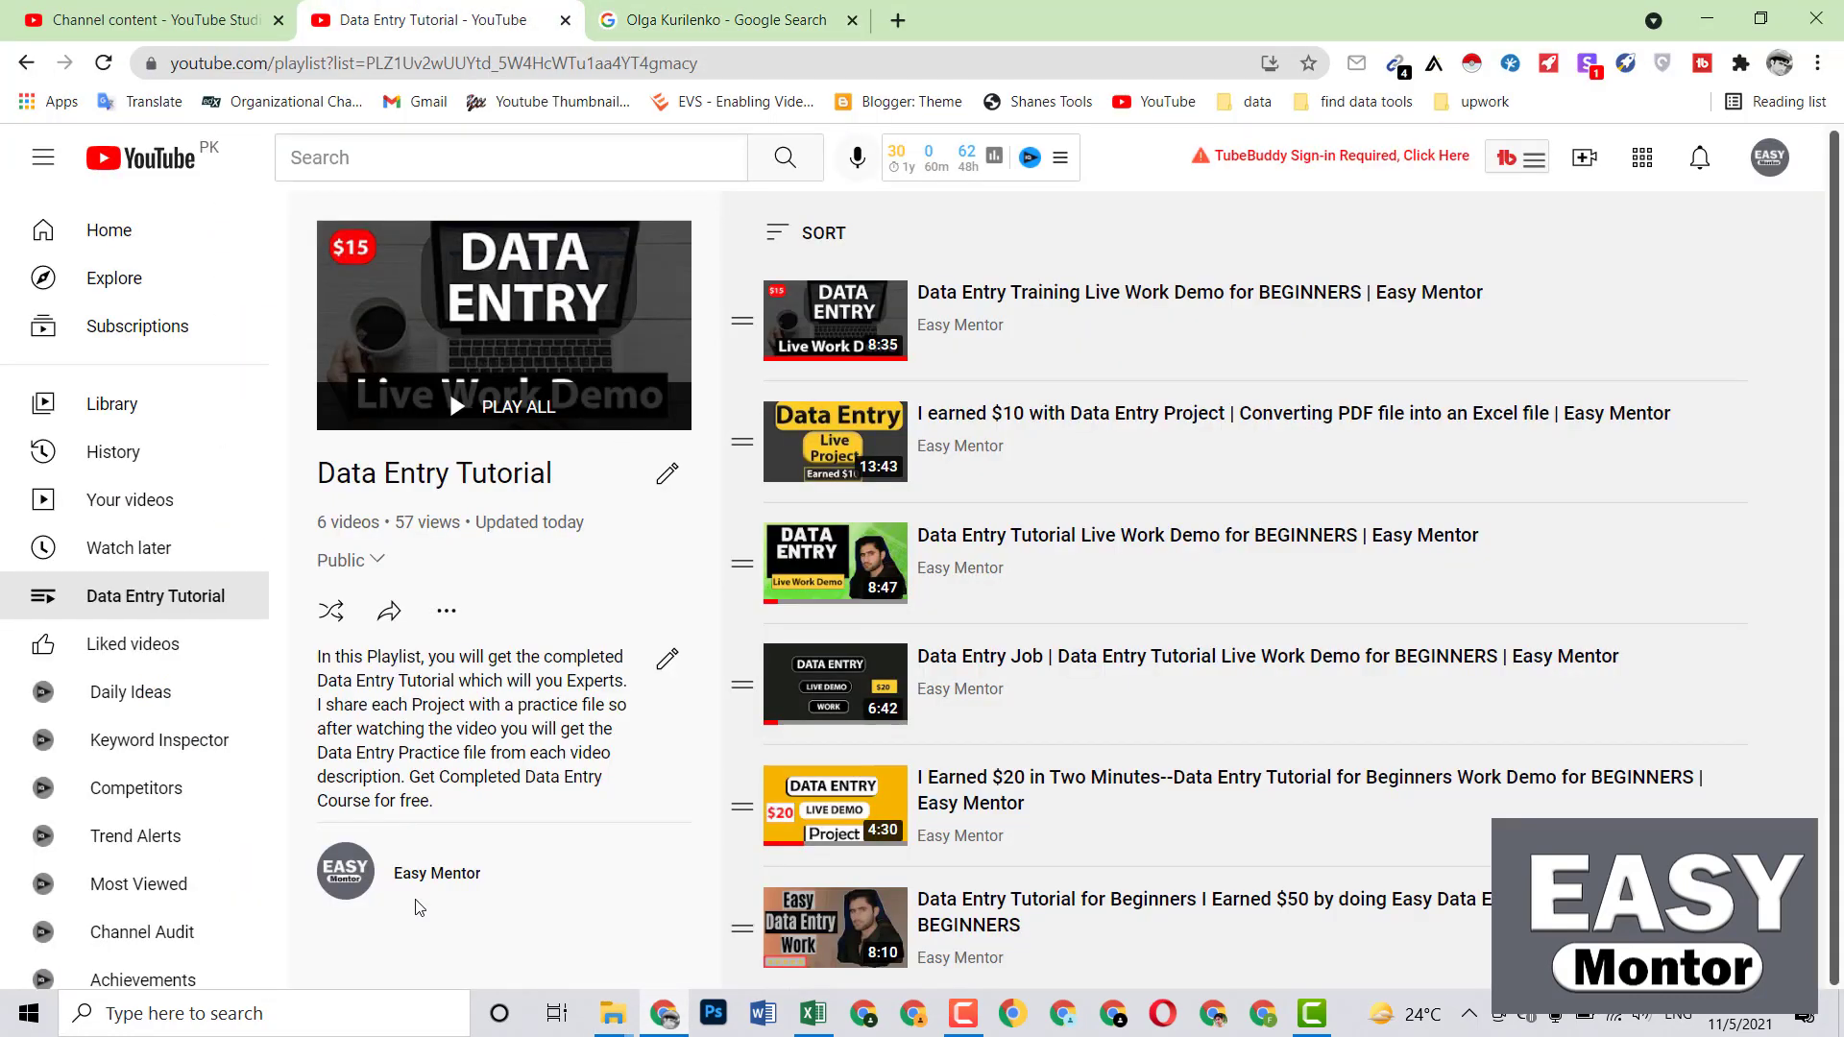